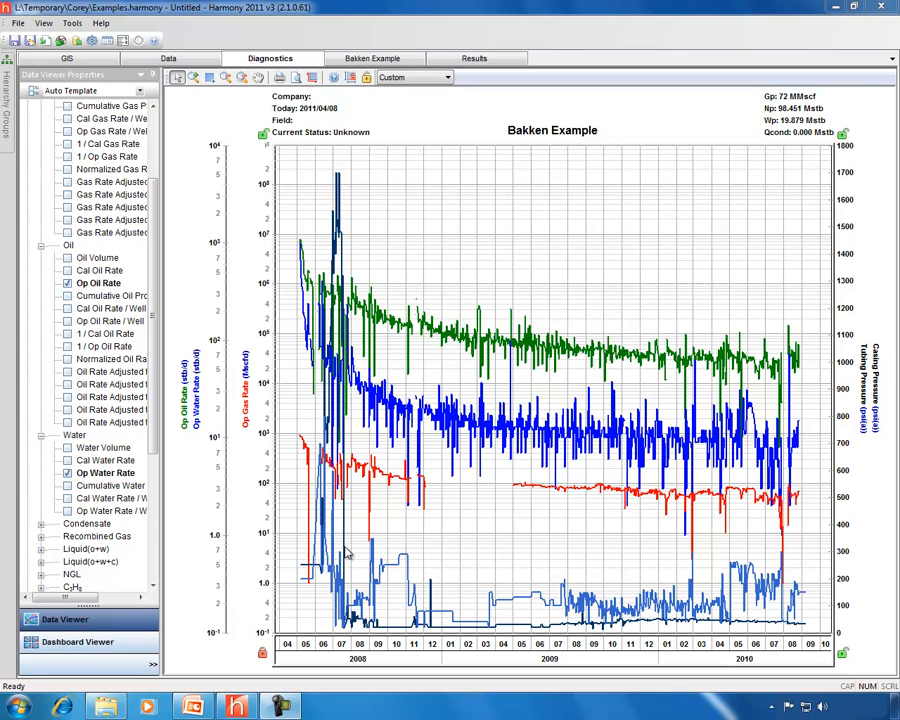
- Expand Ratios in the Properties tree and add the GOR curve to the diagnostics chart
scroll(155, 403, down, 1)
drag(155, 403, 155, 530)
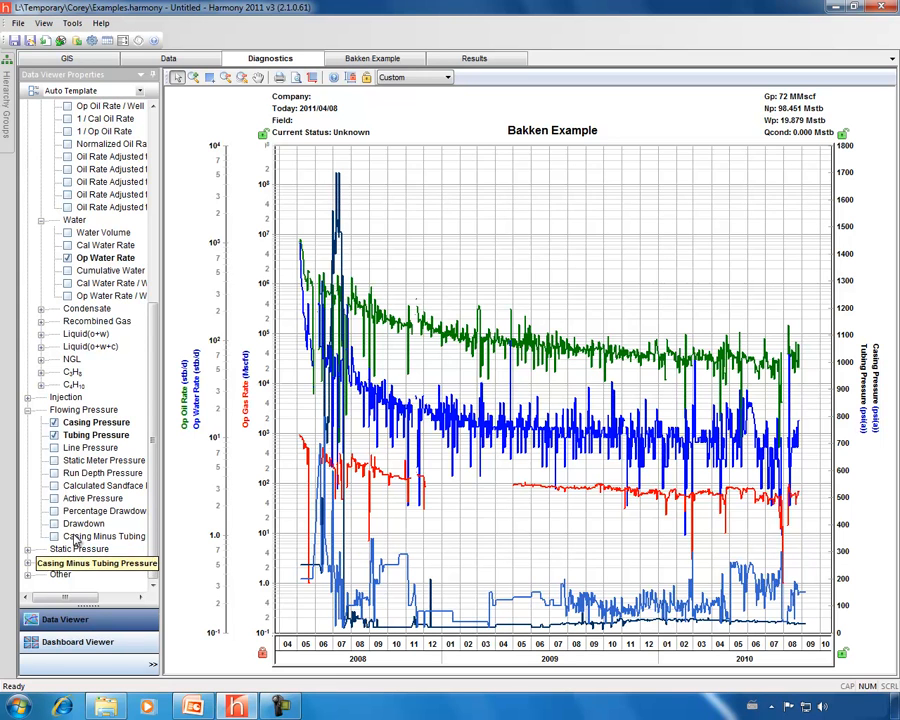
click(27, 564)
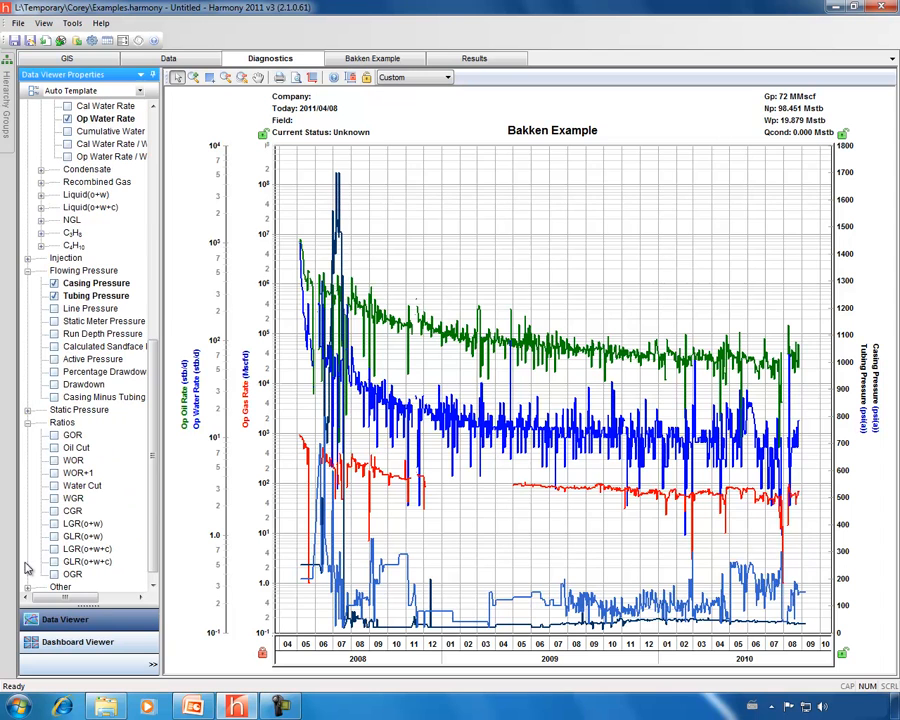
click(54, 435)
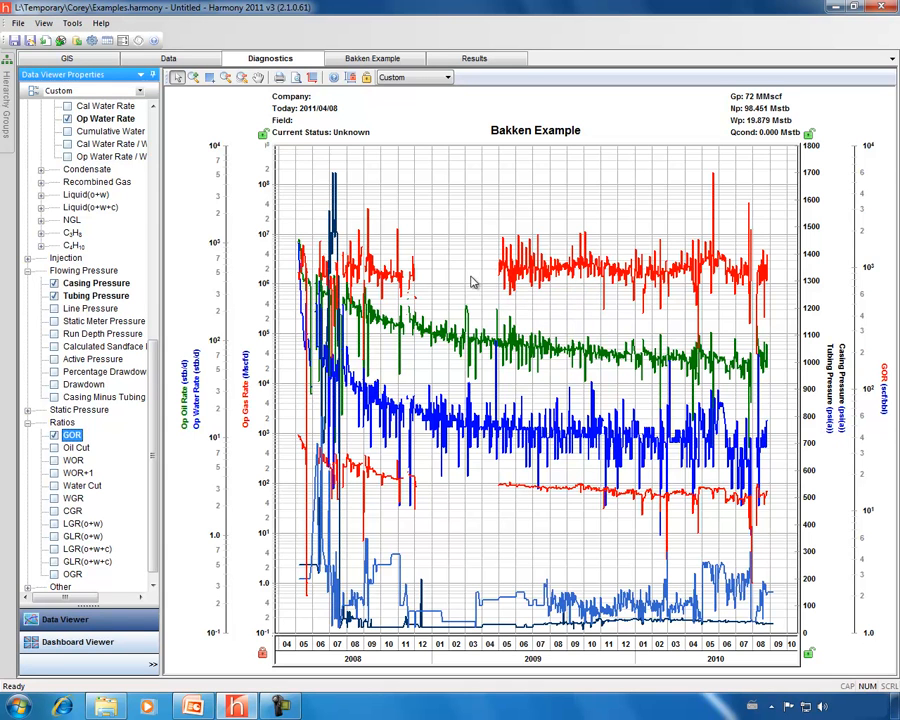
- Review the oil PVT properties in the Data editors, then return to the Bakken Example analyses
click(168, 60)
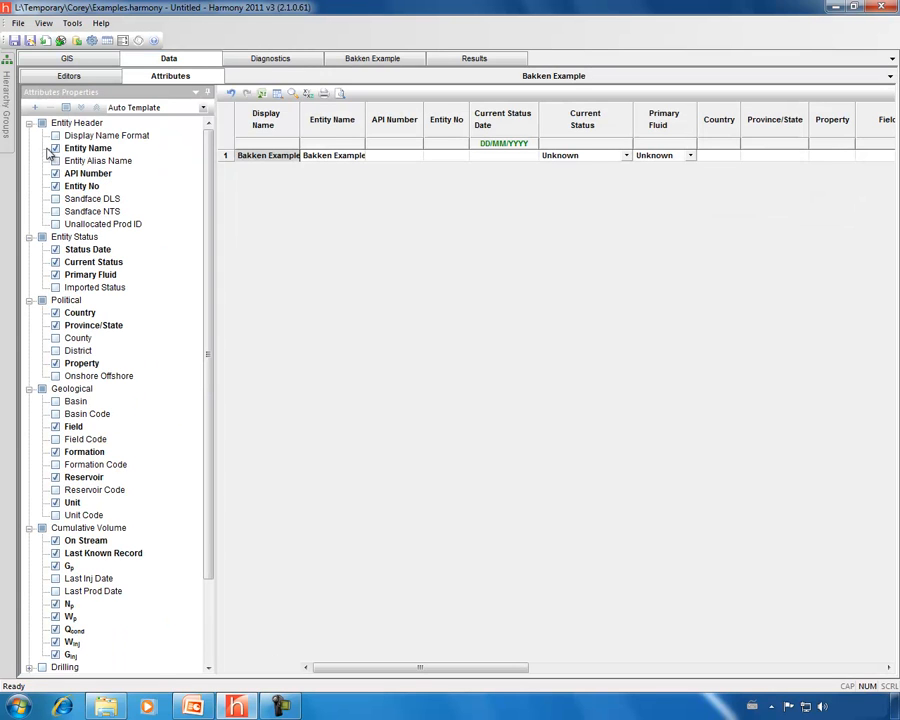
click(61, 79)
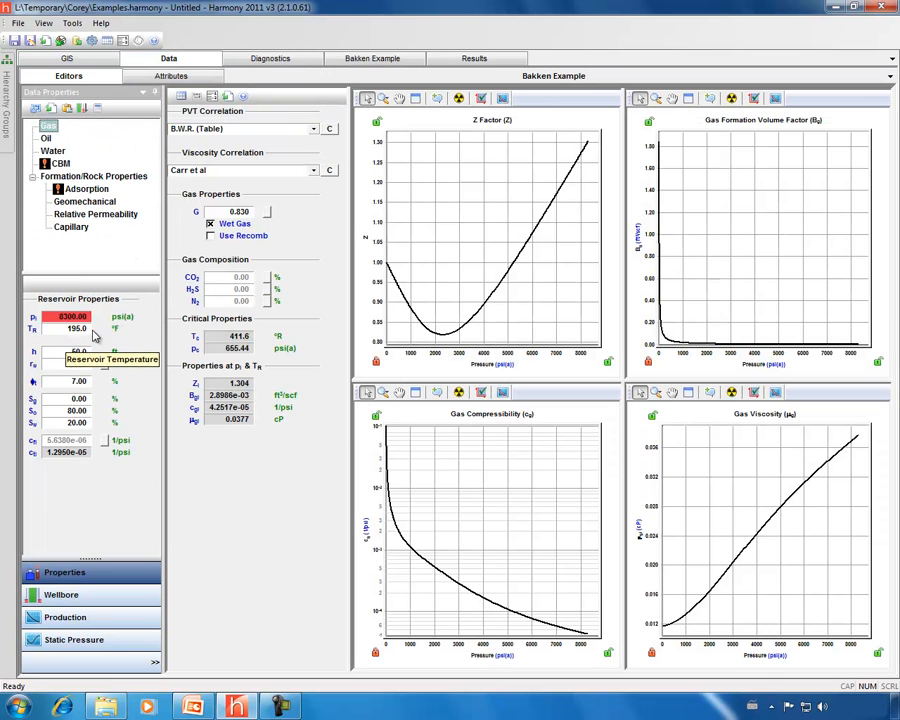
click(46, 139)
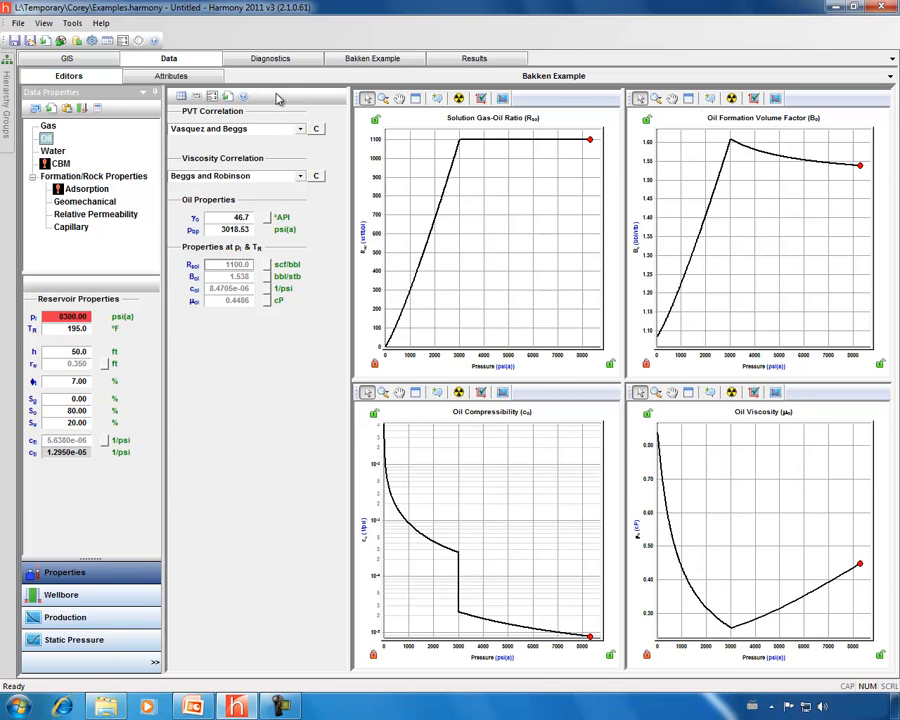
click(368, 59)
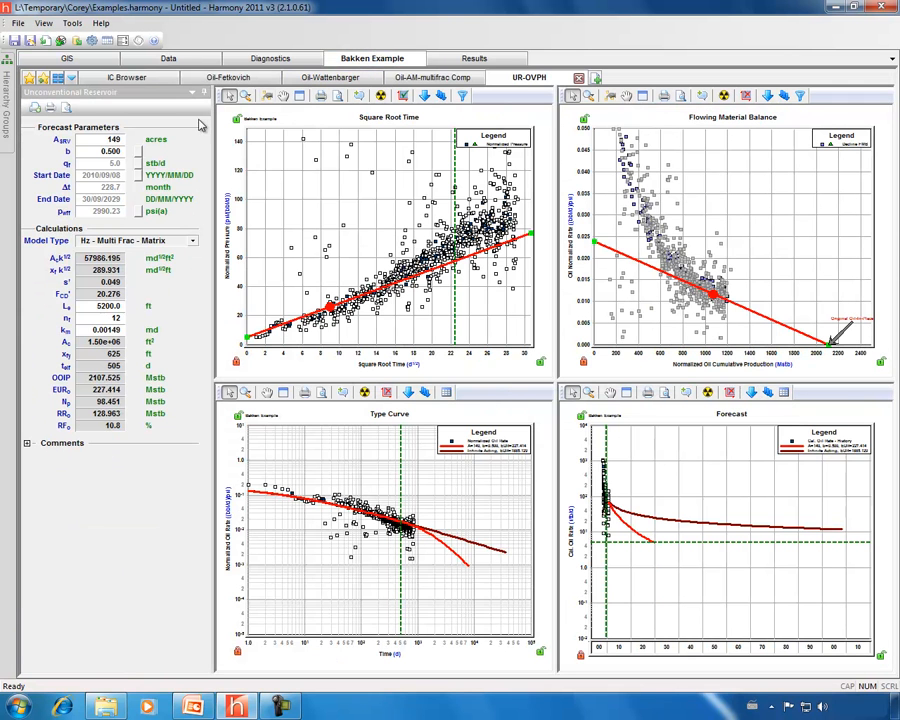
- Refine the Oil-Fetkovich typecurve match to k 0.2756 md and skin -5.179, then zoom into the data
click(228, 77)
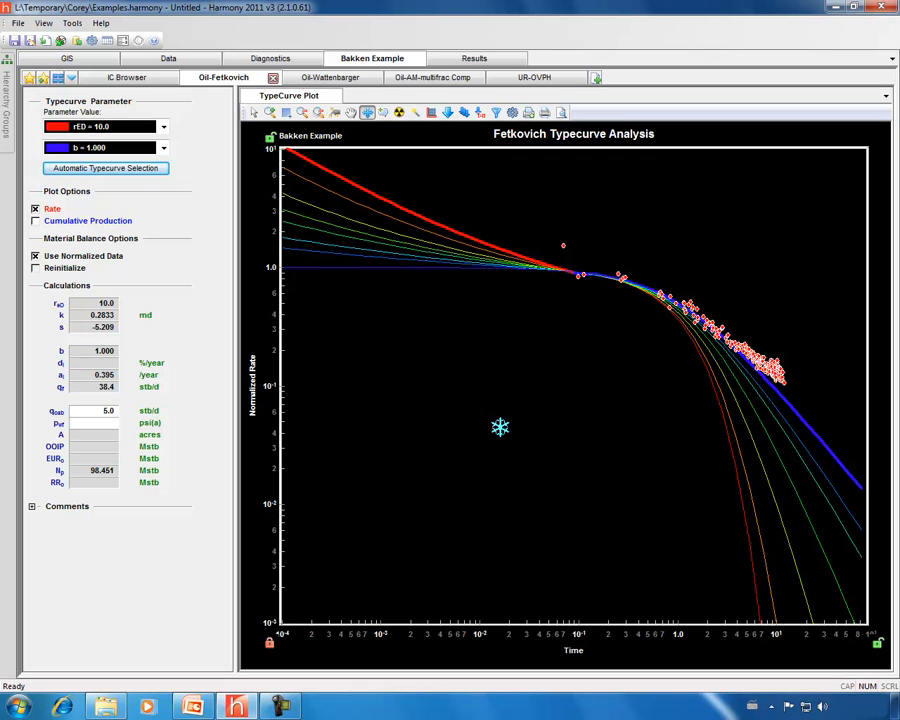
click(648, 341)
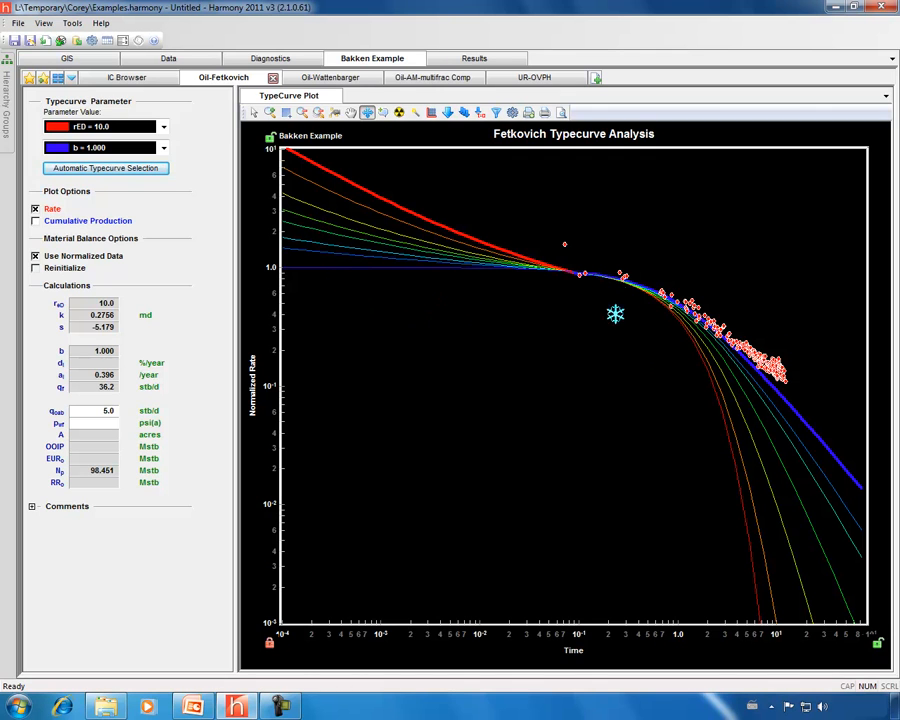
click(269, 112)
click(764, 503)
click(764, 503)
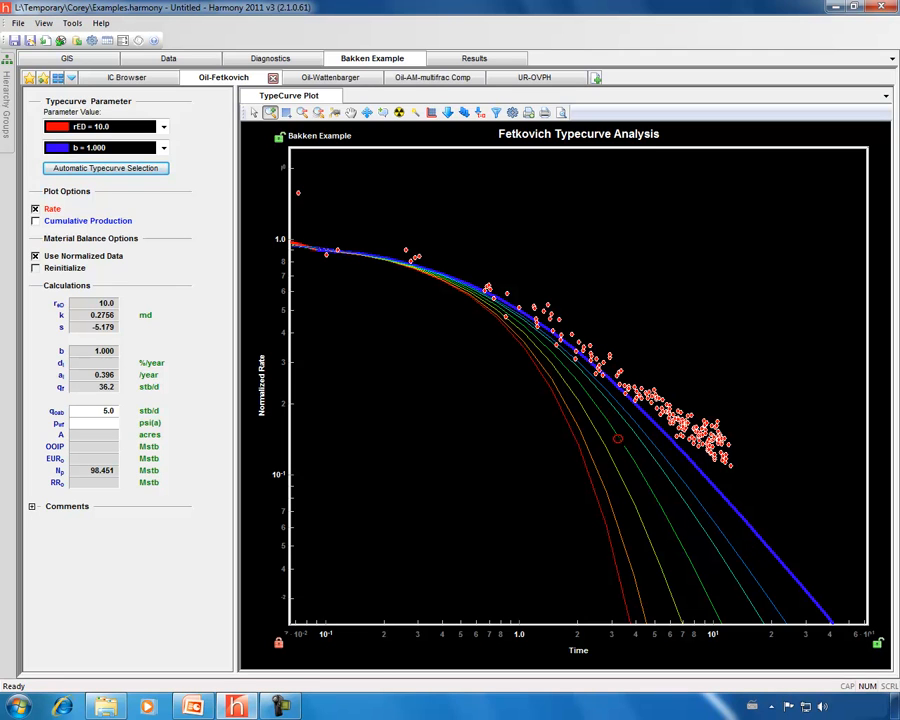
click(330, 78)
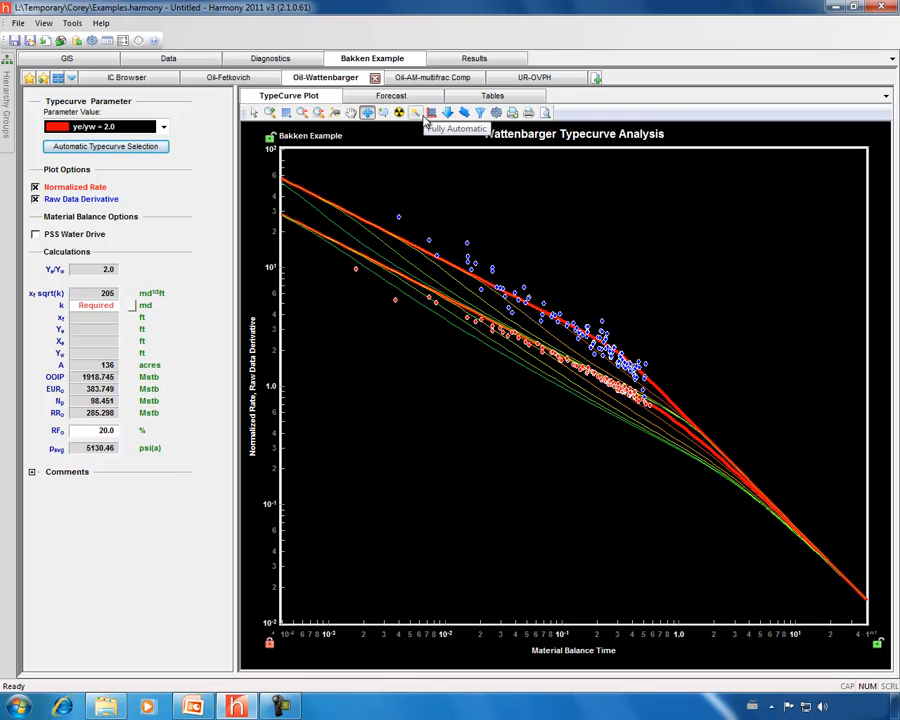
- Return from the Oil-Wattenbarger match (OOIP 1918.745 Mstb) to the UR-OVPH plots
click(532, 78)
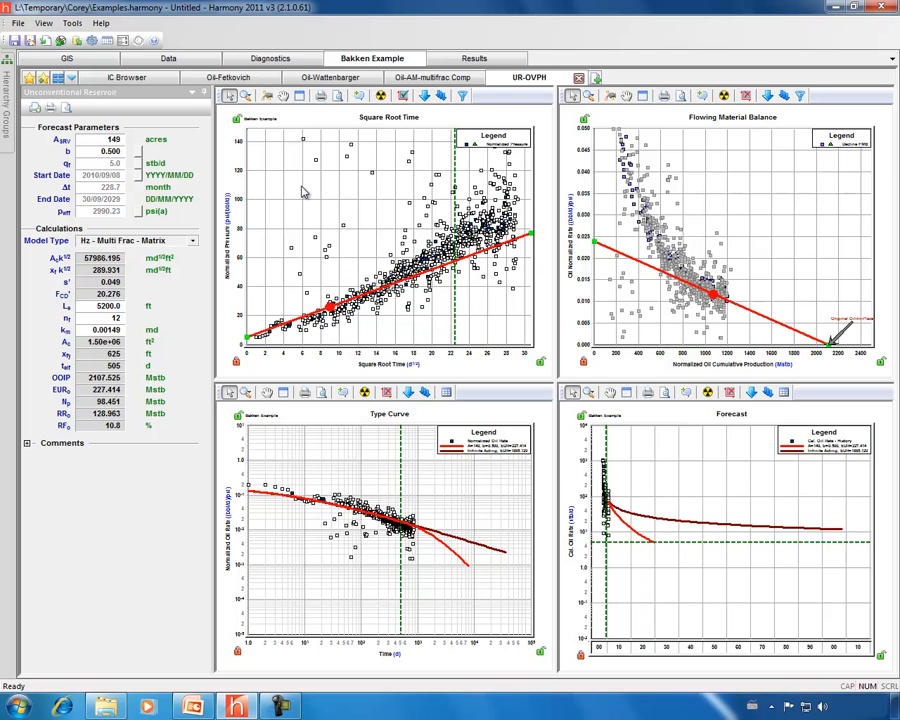
- Steepen the Square Root Time line to EUR 244.980 Mstb and begin selecting trend points
drag(375, 291, 380, 284)
drag(324, 312, 322, 316)
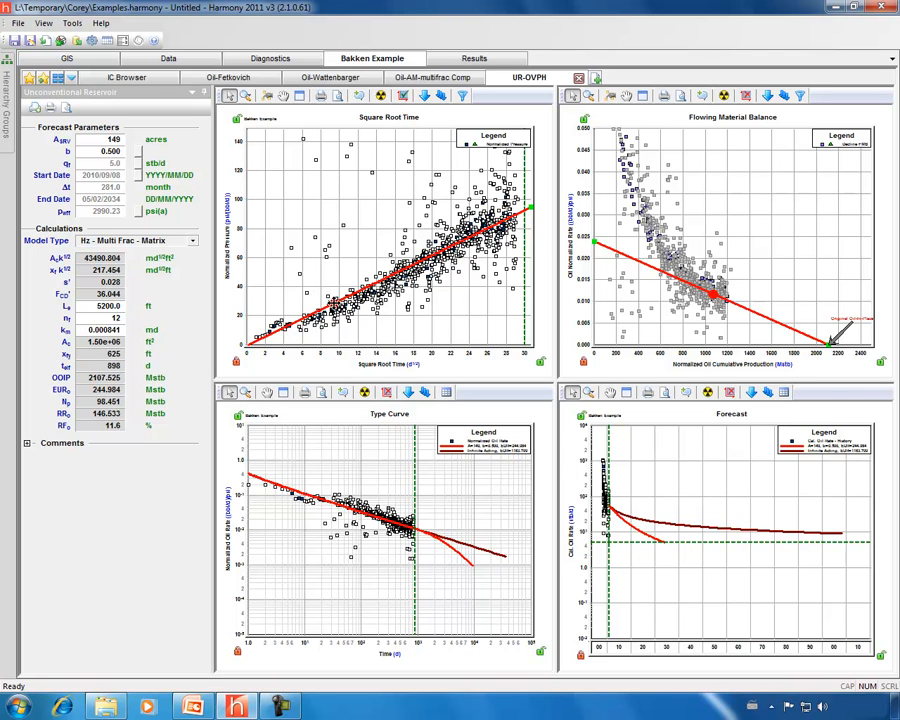
mouse_move(334, 304)
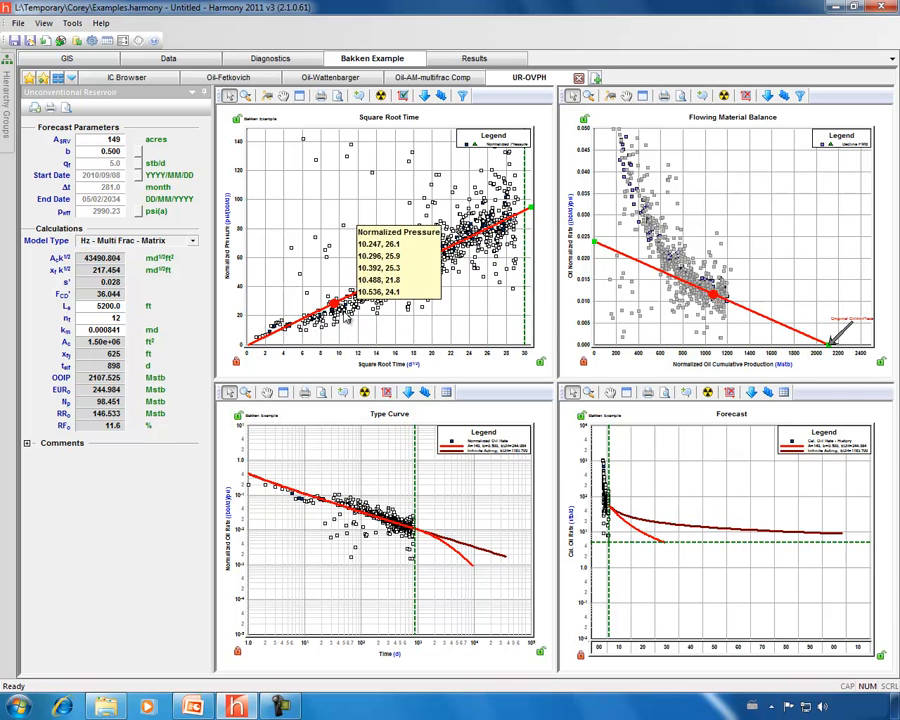
click(335, 302)
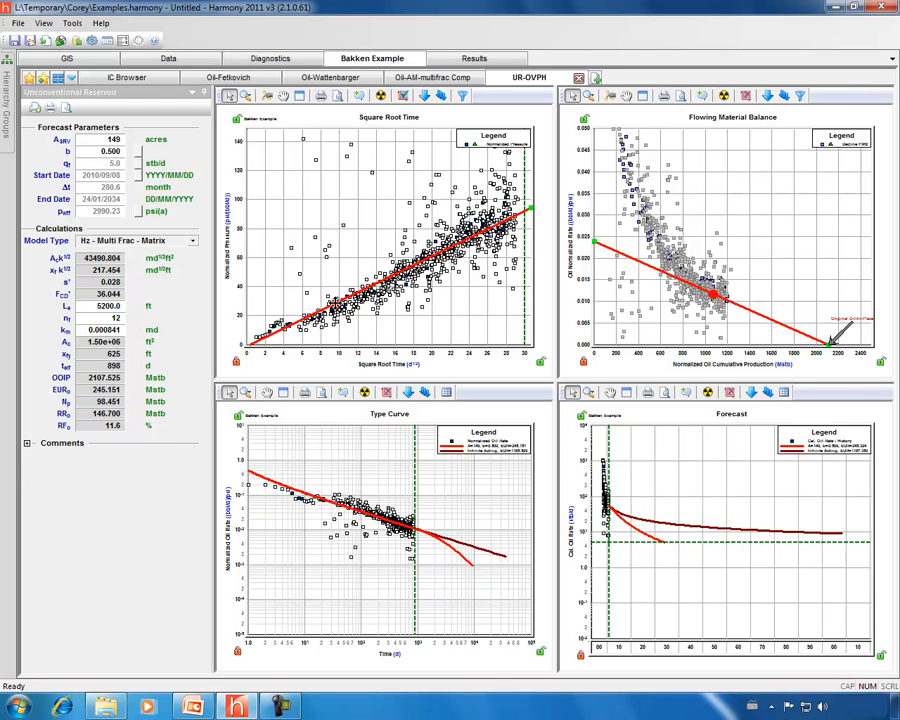
click(267, 95)
click(230, 116)
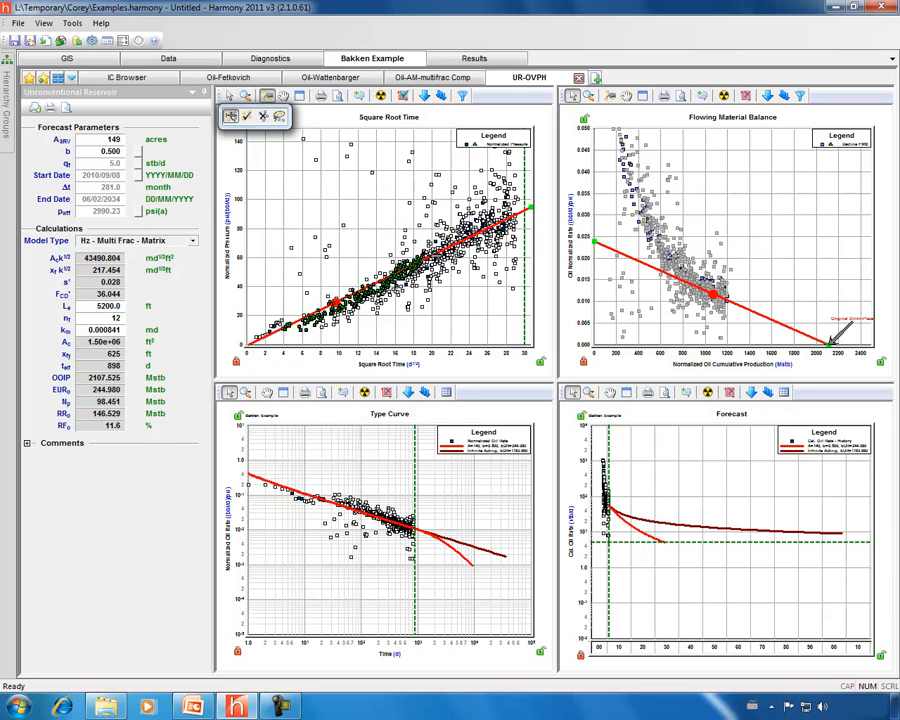
- Refit the line to the selected points and rescale the Square Root Time pressure axis to 130
drag(526, 222, 370, 152)
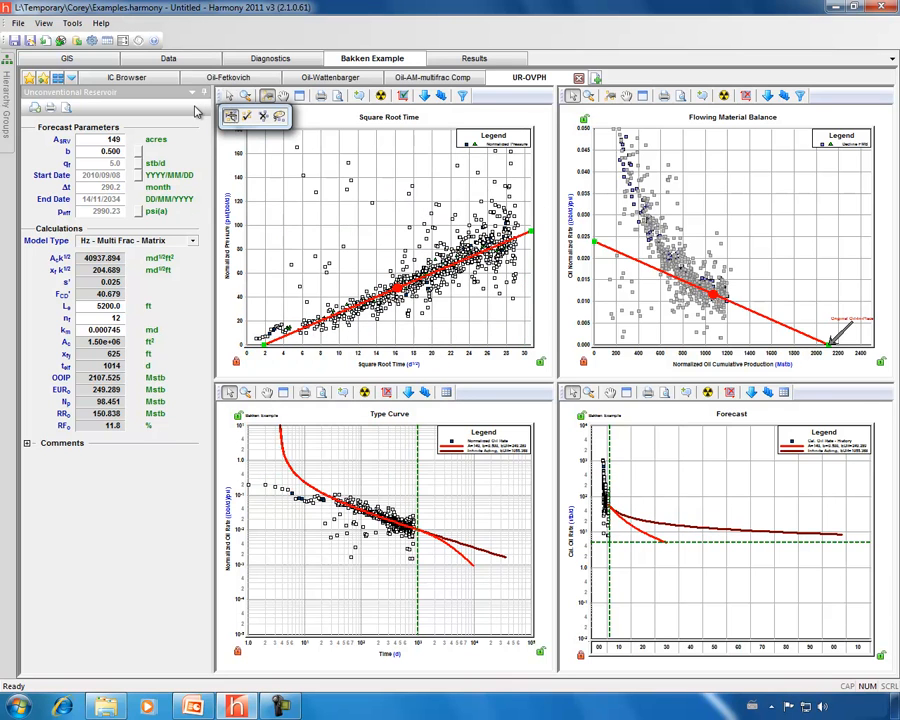
click(267, 95)
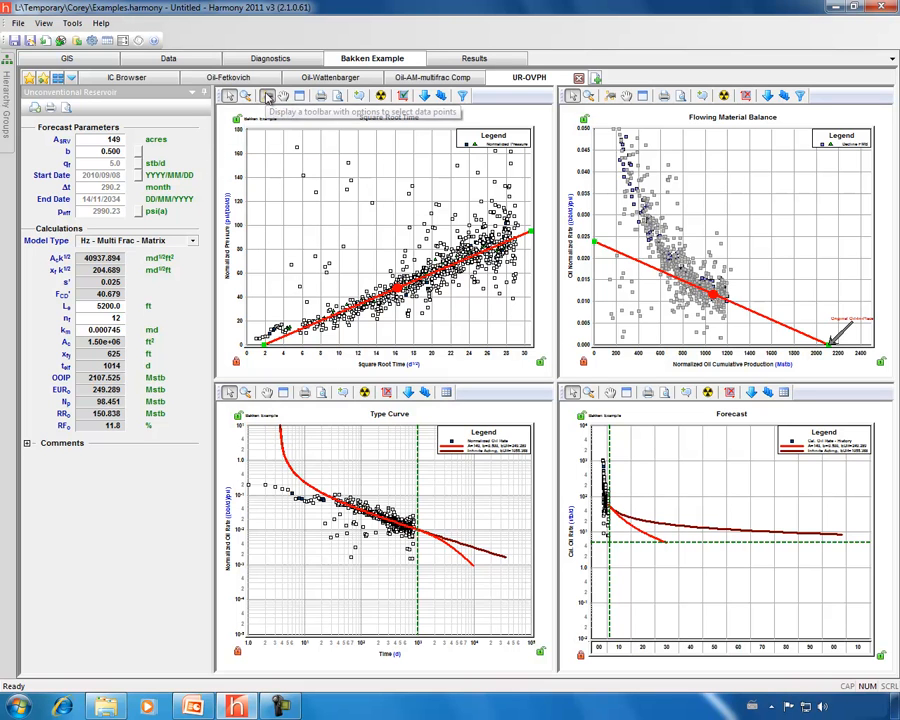
drag(235, 341, 233, 313)
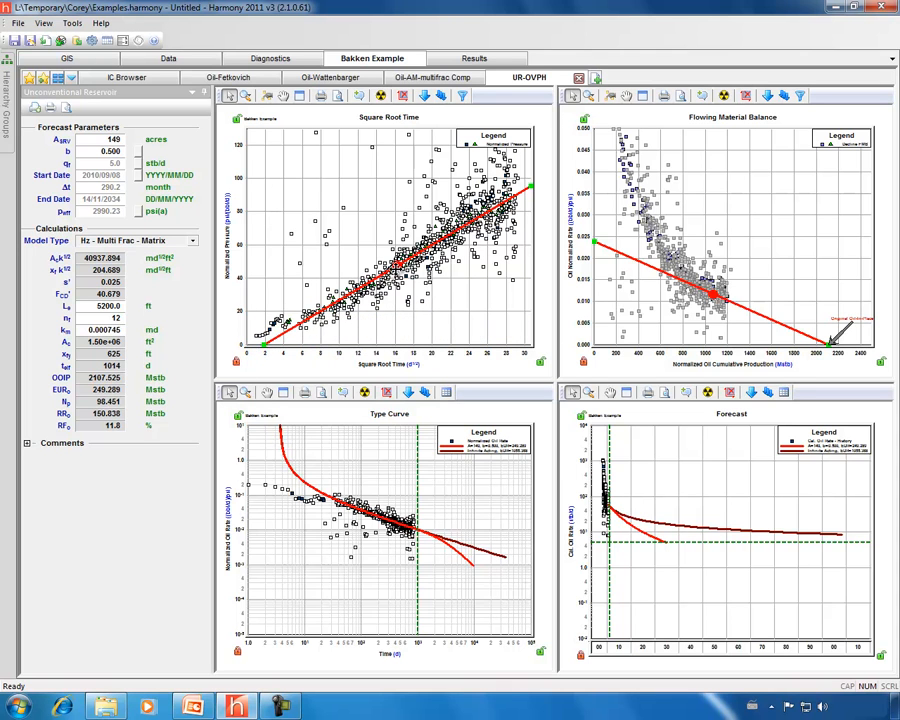
- Adjust the analysis line from the origin through the data, giving EUR 243.540 Mstb
drag(280, 316, 260, 336)
mouse_move(372, 270)
mouse_down()
mouse_move(393, 251)
mouse_move(387, 263)
mouse_up()
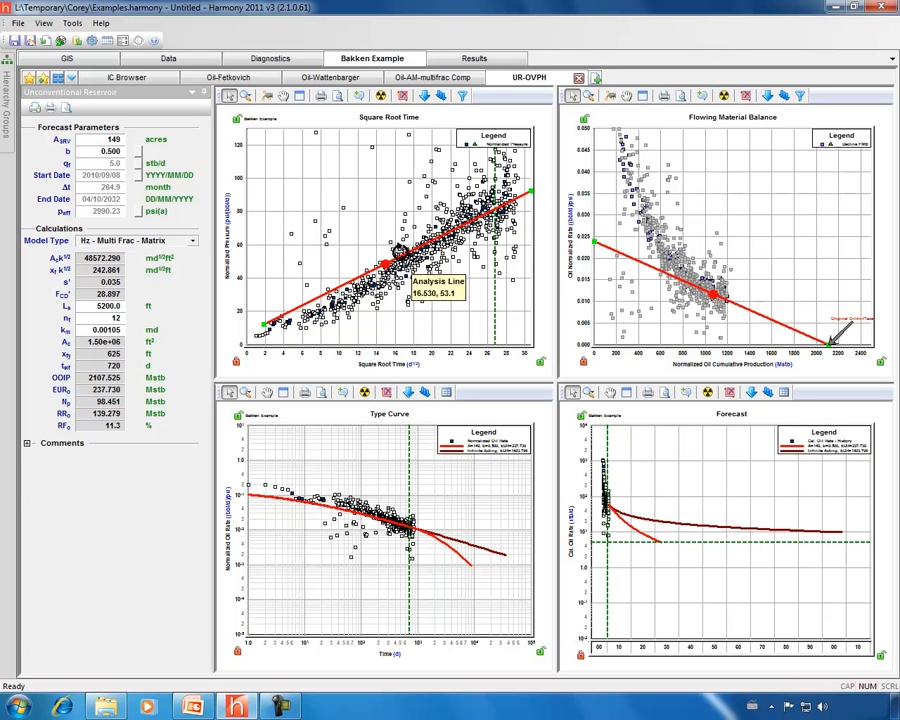
drag(385, 261, 450, 236)
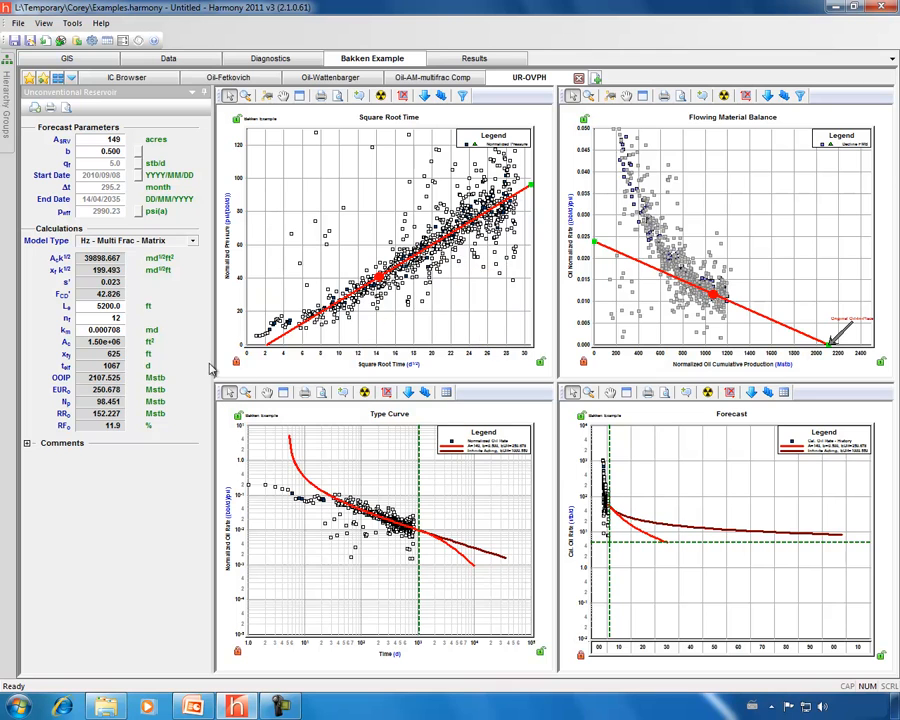
mouse_move(283, 333)
mouse_down()
mouse_move(260, 352)
mouse_move(246, 343)
mouse_up()
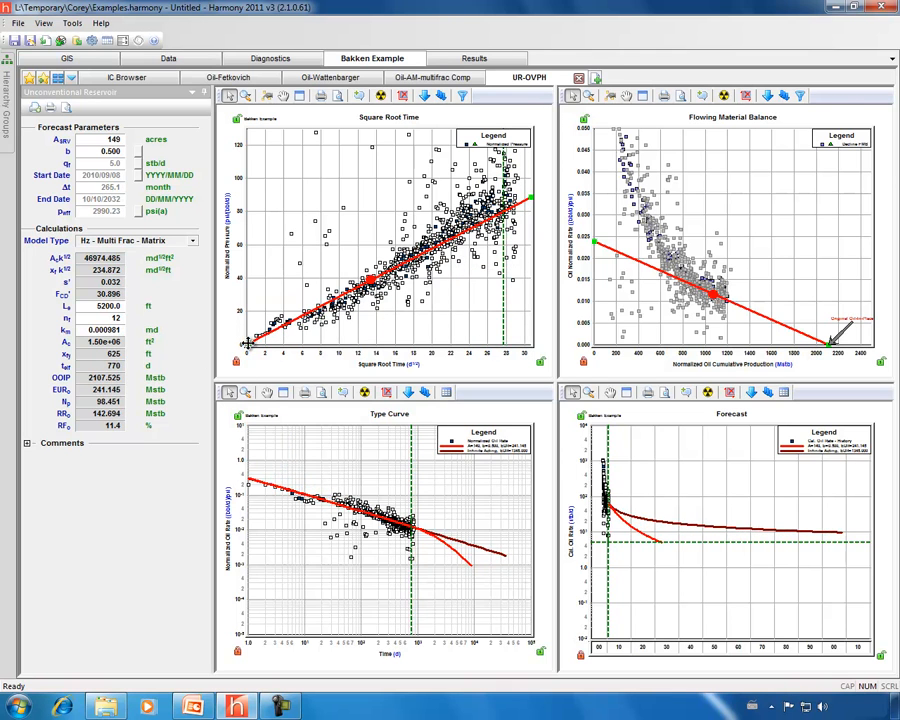
drag(422, 262, 500, 190)
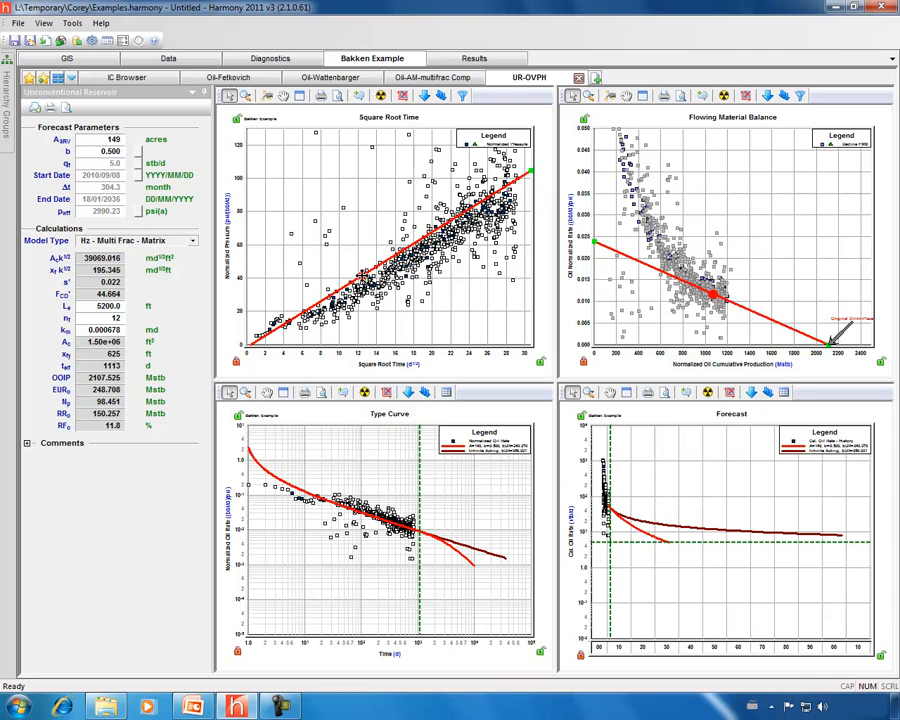
drag(360, 272, 249, 343)
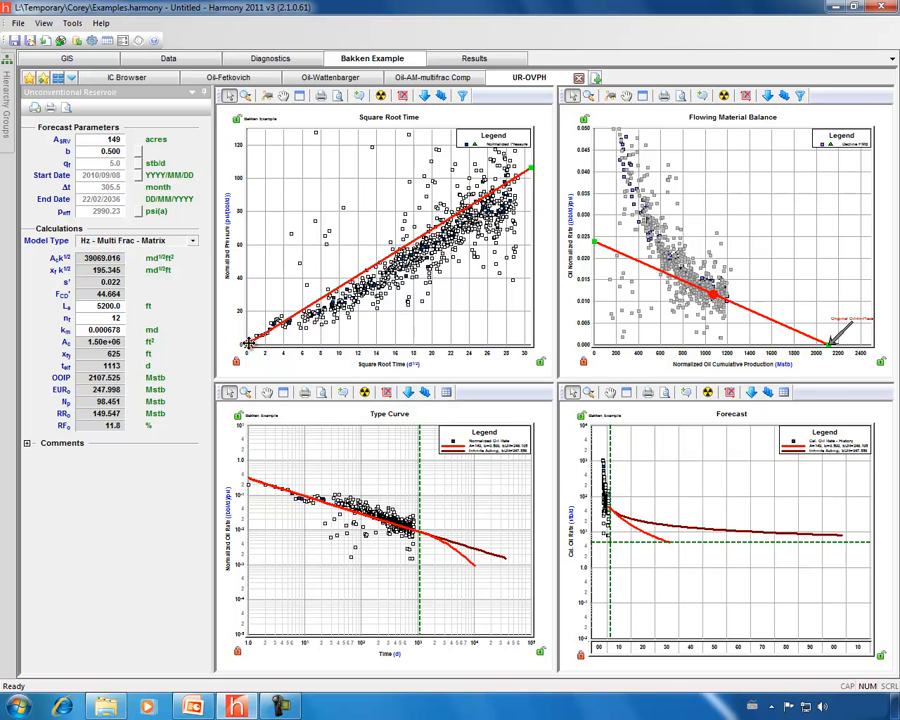
drag(456, 215, 458, 228)
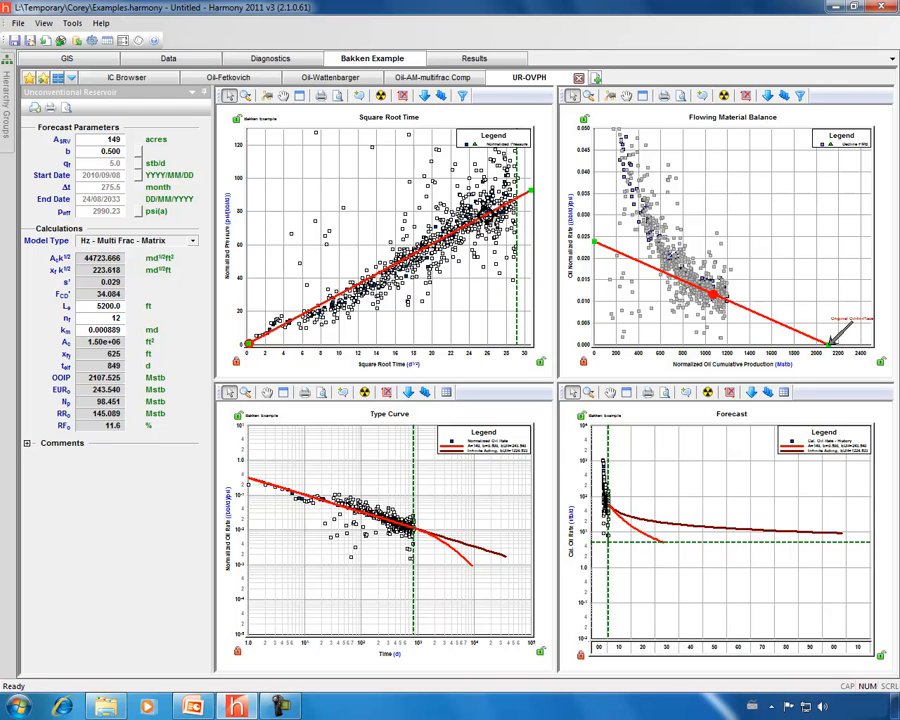
- Stretch the FMB rate scale and rotate its decline line to 145 acres, OOIP 2049.704 Mstb
mouse_move(412, 250)
mouse_move(584, 266)
mouse_down()
mouse_move(575, 268)
mouse_move(580, 280)
mouse_up()
mouse_move(578, 253)
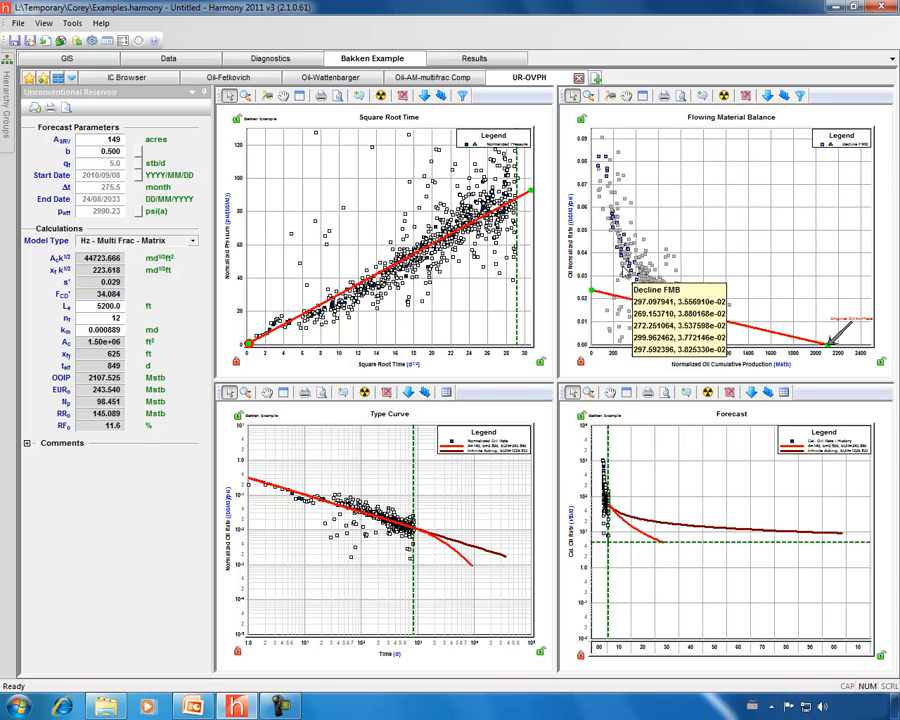
drag(655, 300, 627, 297)
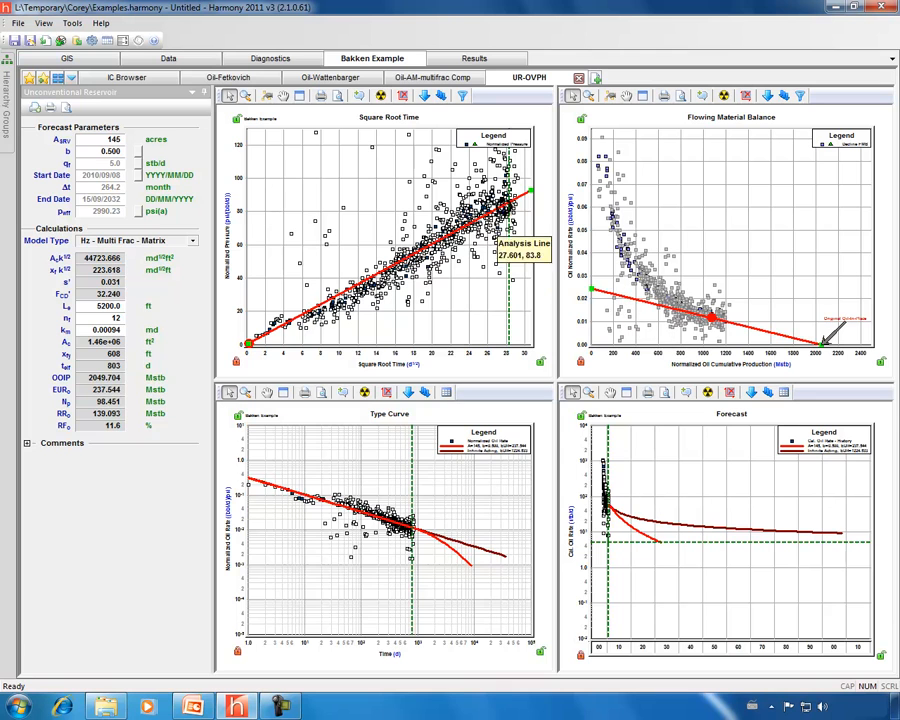
mouse_move(466, 211)
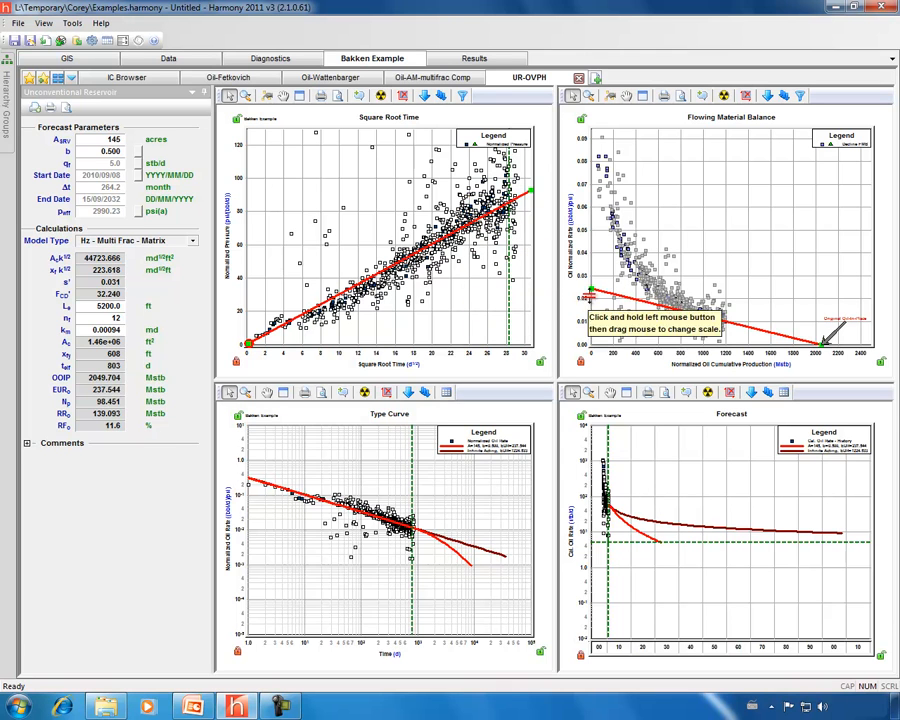
- Rescale the Forecast plot's time axis to calendar dates spanning 2000 to 2040
click(100, 389)
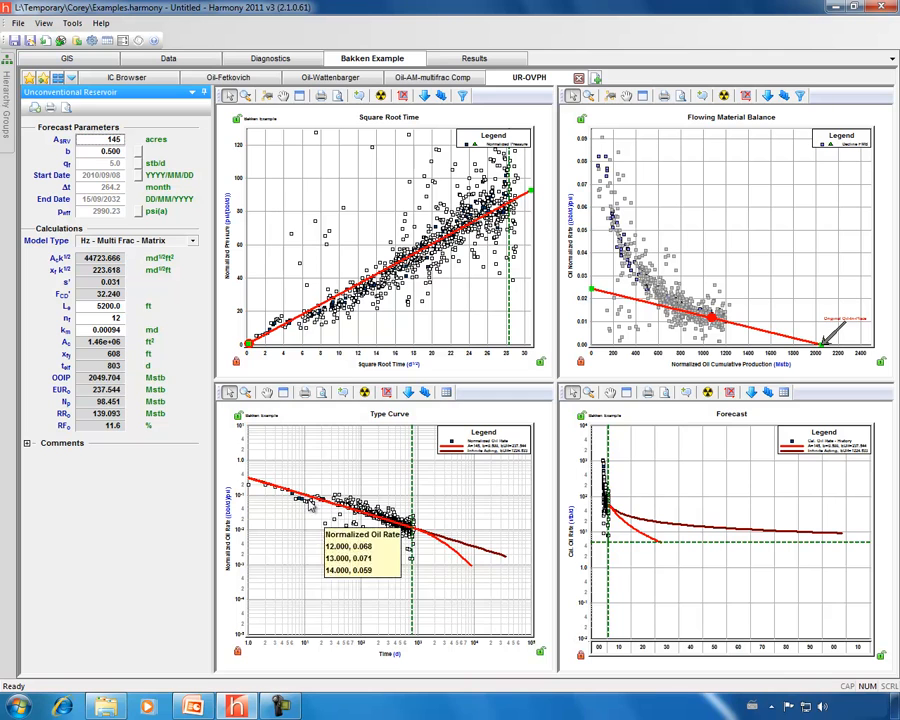
mouse_move(352, 512)
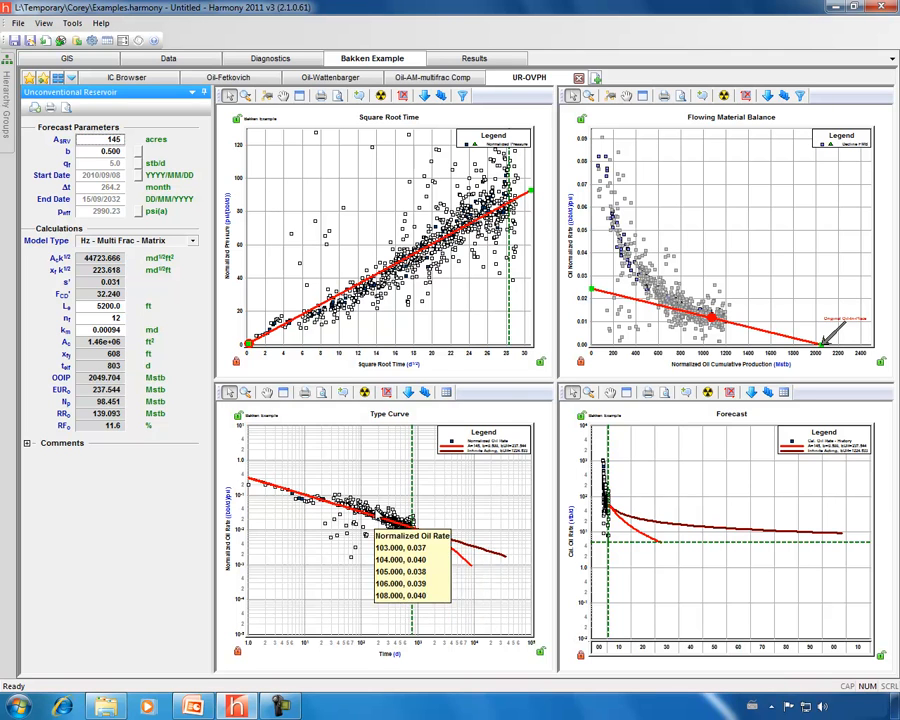
drag(582, 648, 630, 648)
mouse_move(712, 514)
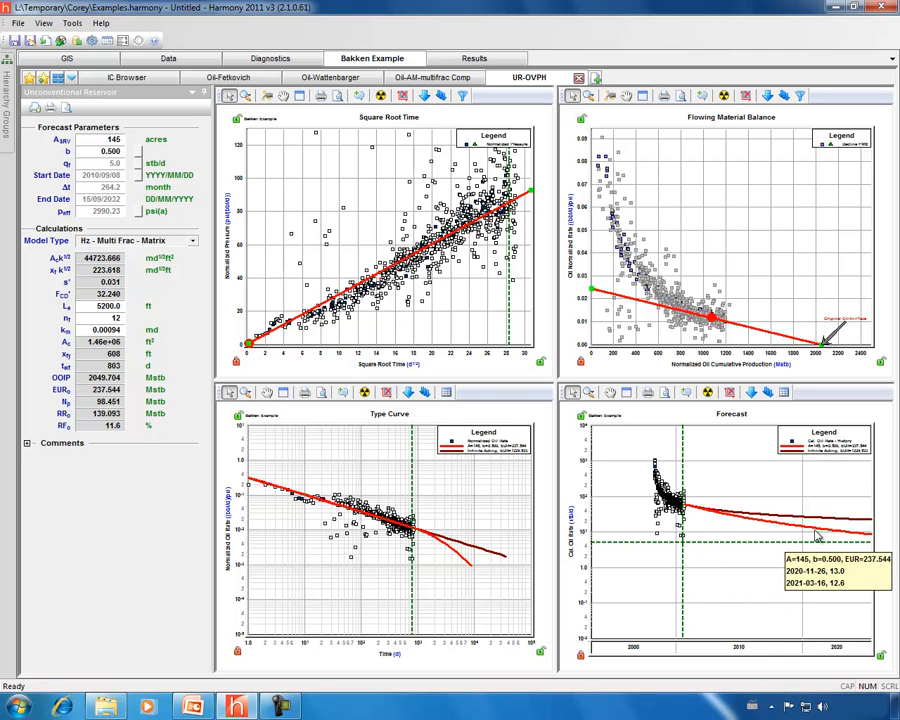
drag(816, 655, 712, 652)
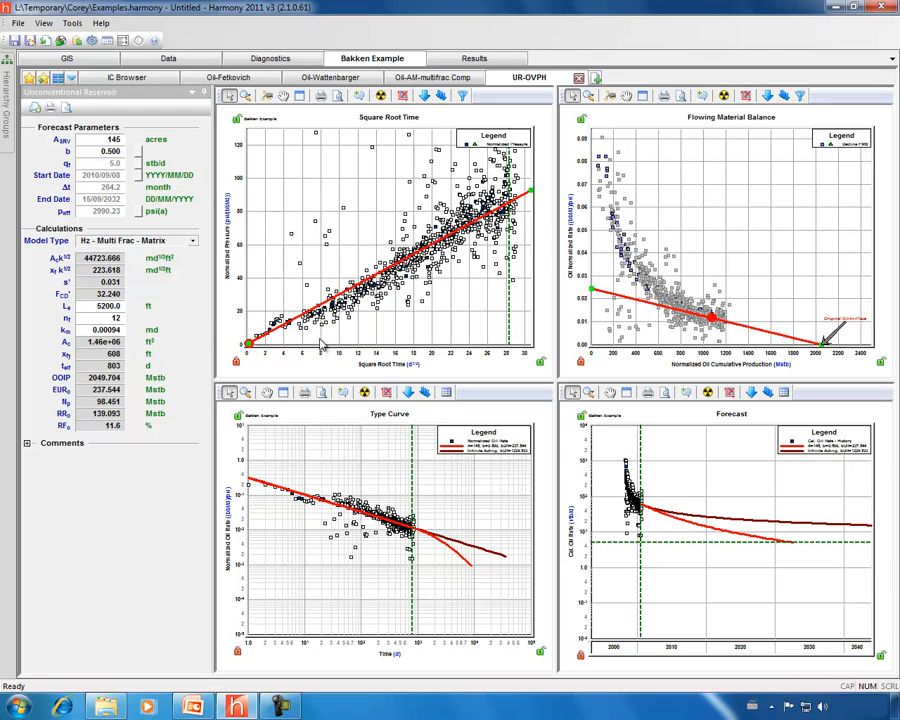
- Enter 52 for well length and set matrix permeability to 0.0005 md, raising EUR to 313.887 Mstb
click(97, 307)
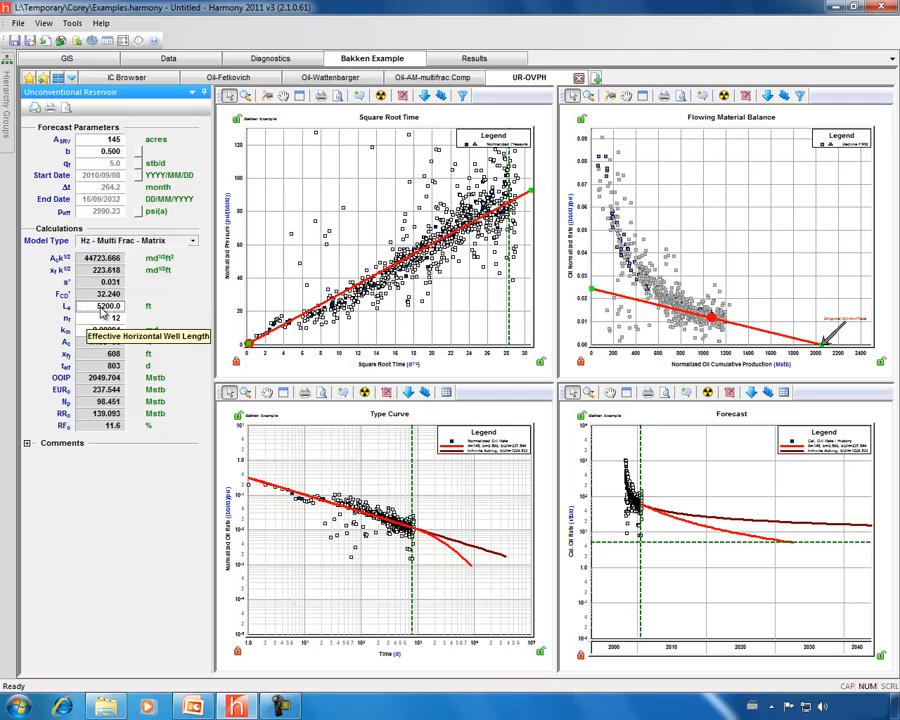
text(52)
click(100, 321)
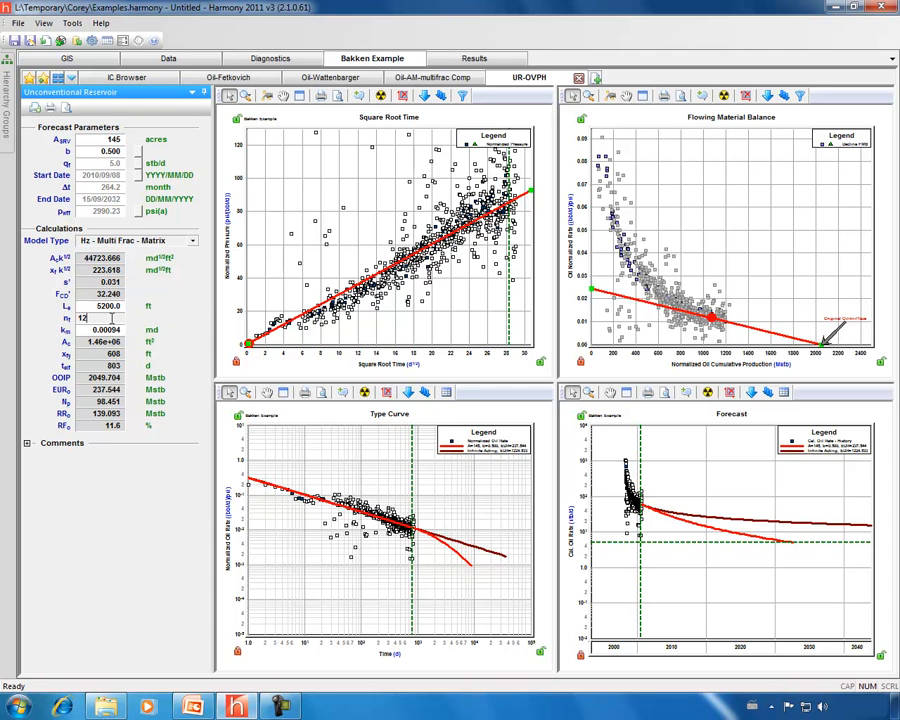
click(108, 330)
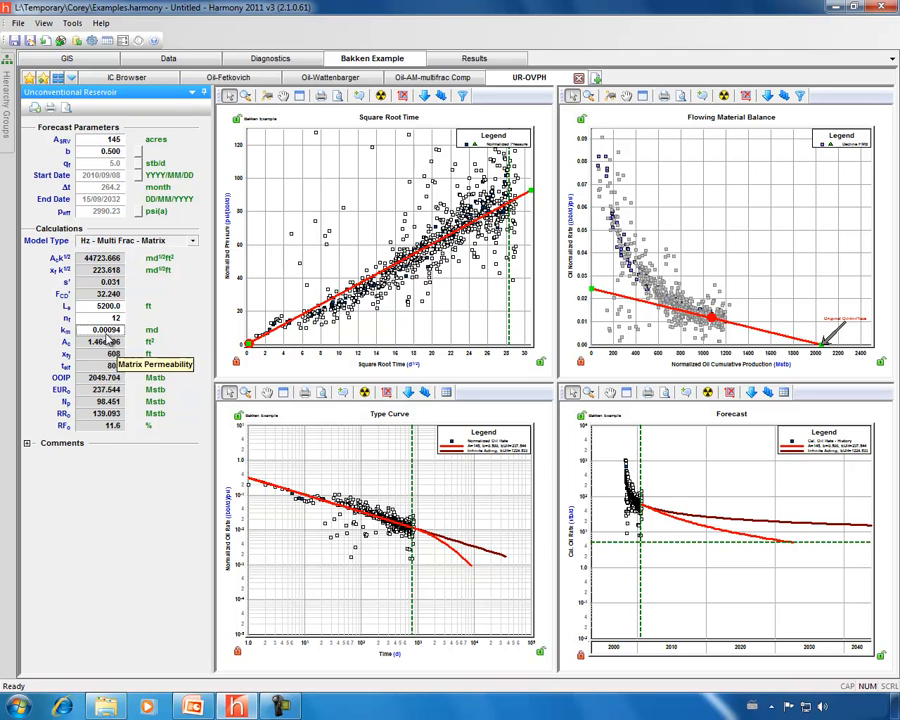
double_click(103, 330)
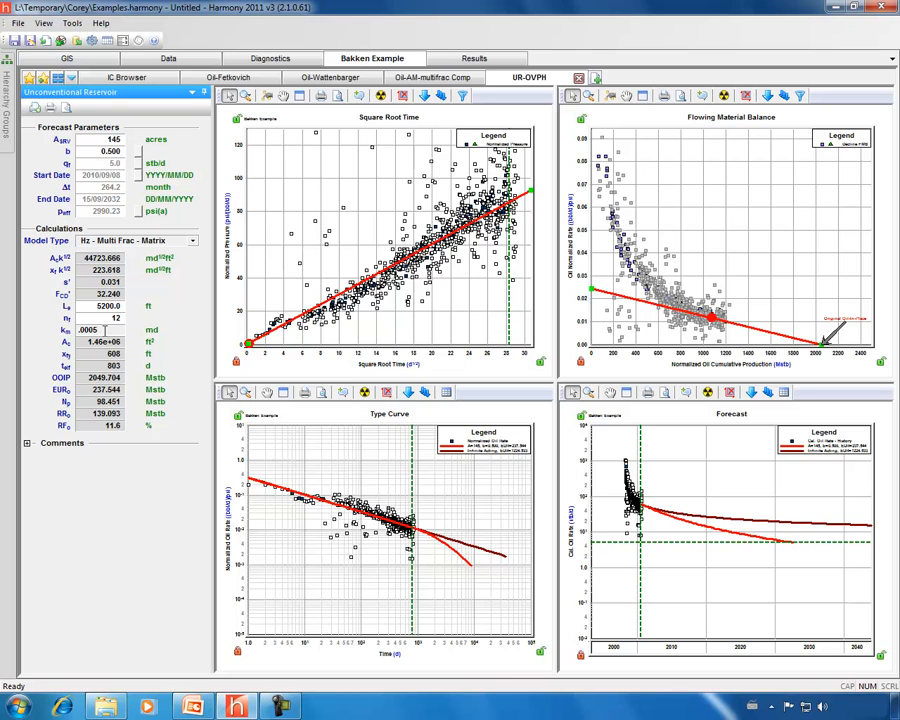
key(Return)
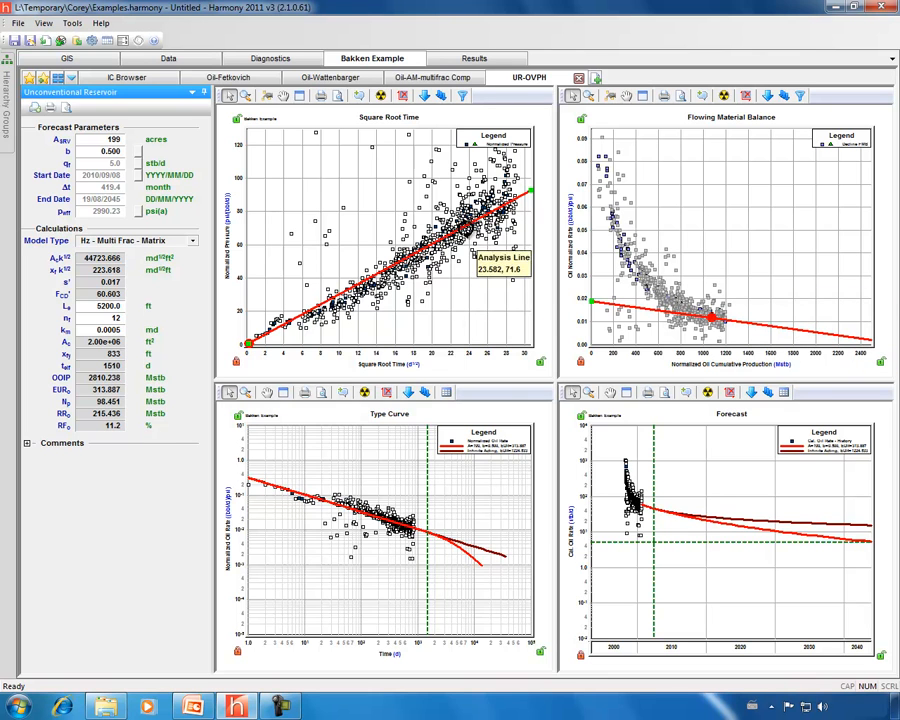
- Extend the Square Root Time plot's horizontal axis to 45
drag(468, 357, 450, 356)
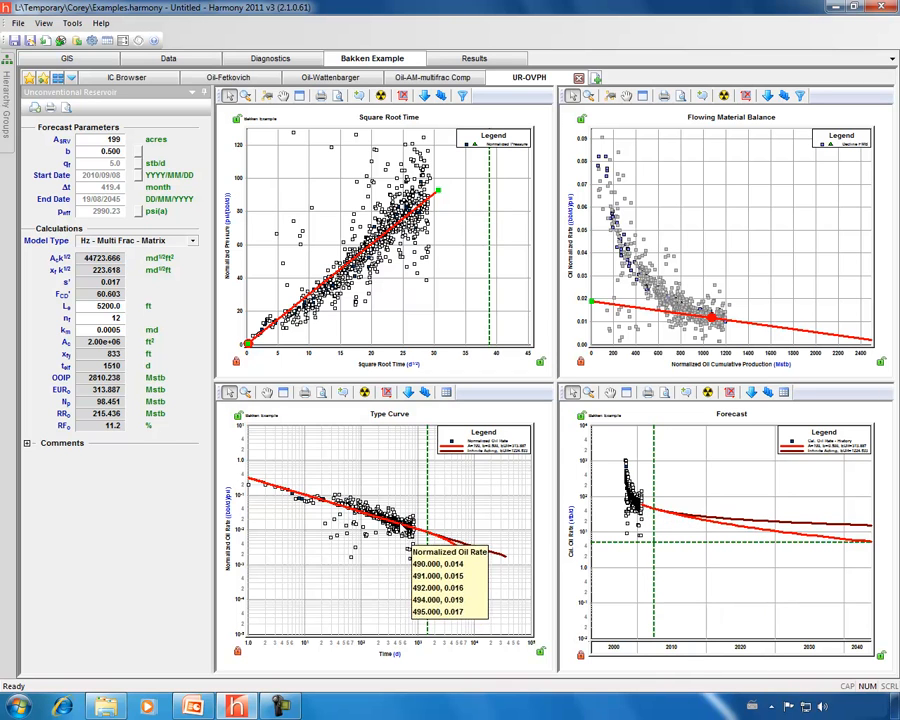
click(430, 544)
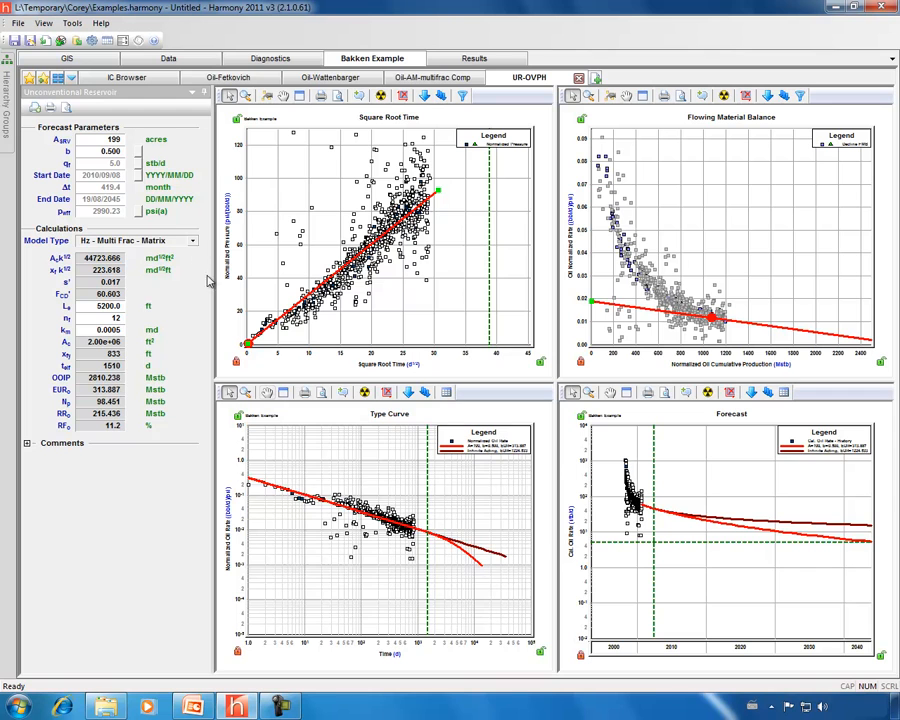
- Change the decline exponent b from 0.500 to 0.300, lowering EUR to 285.037 Mstb
click(106, 153)
double_click(108, 153)
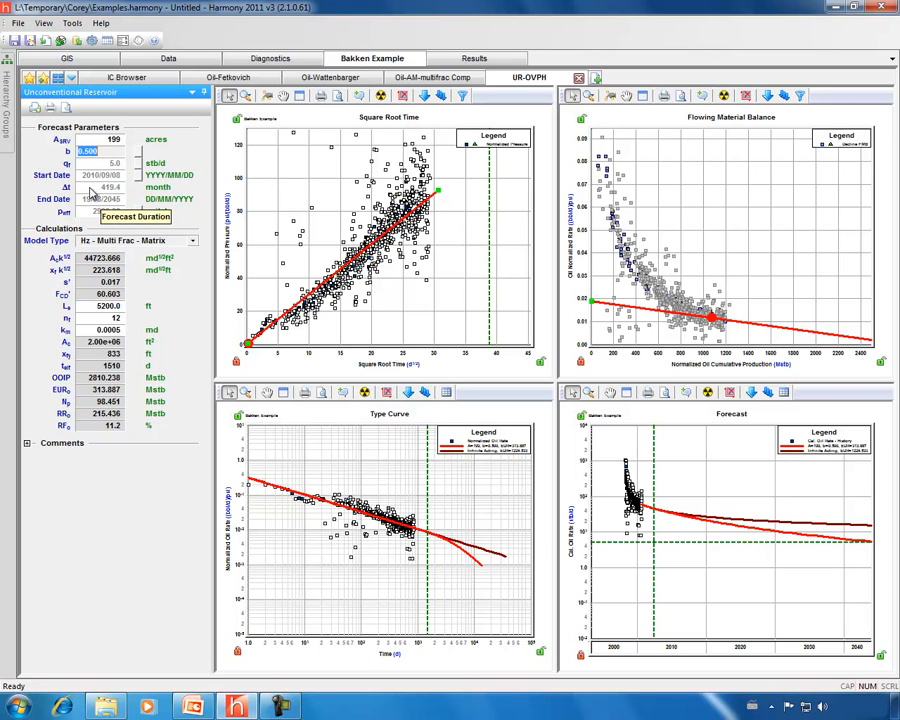
text(.3)
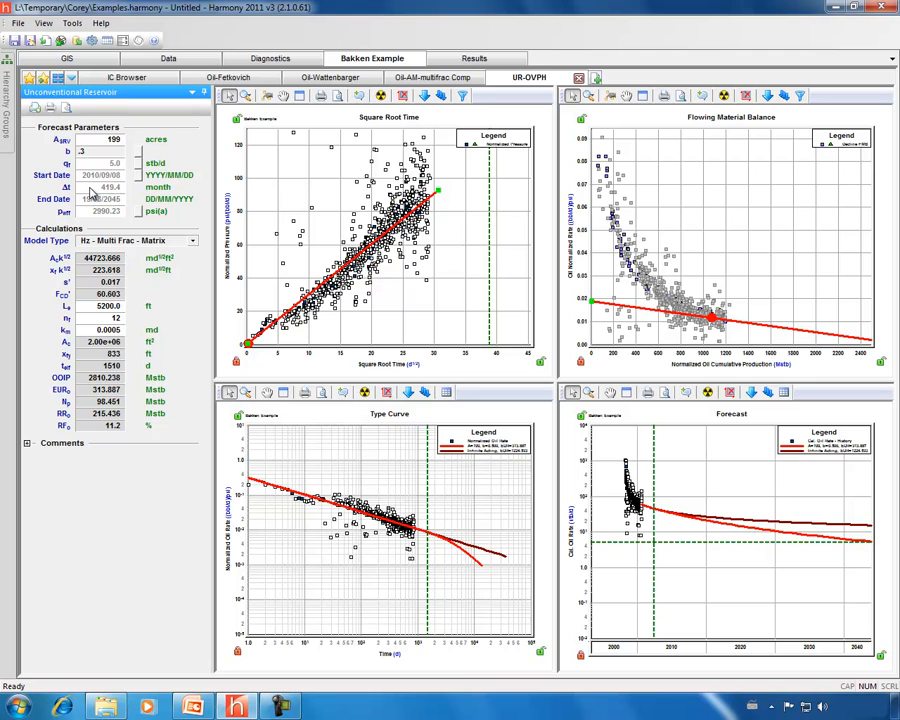
key(Tab)
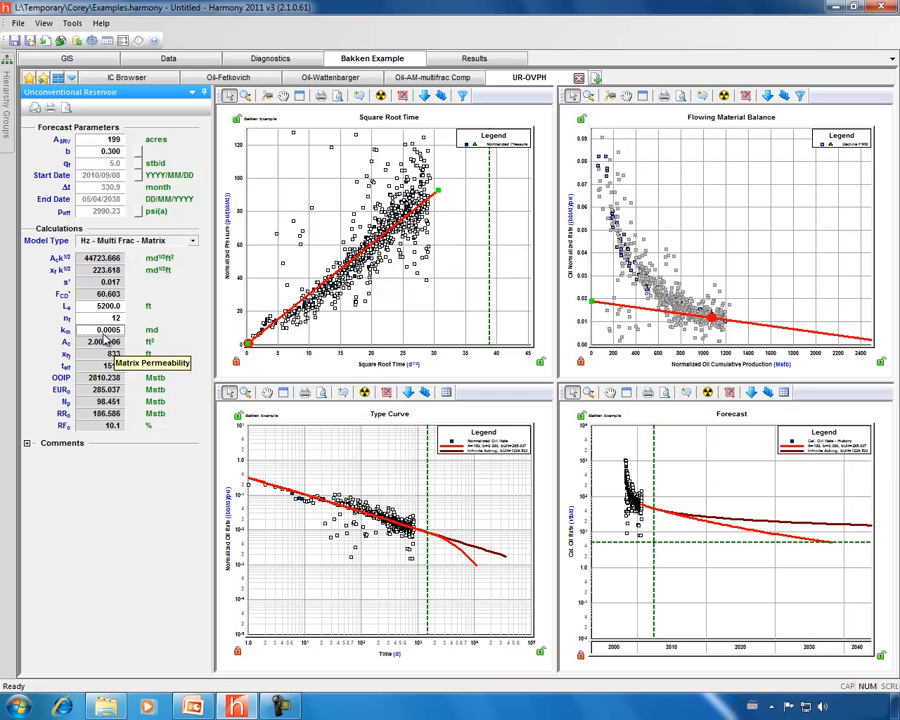
- Rescale the square-root-time and forecast plot axes, then begin adding a new analysis
drag(244, 340, 236, 298)
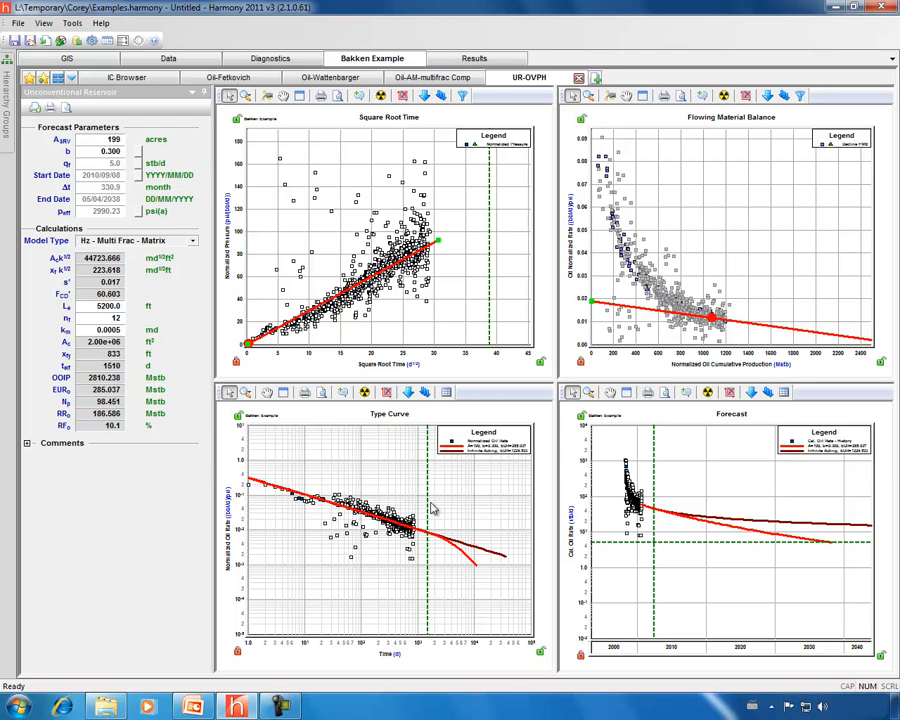
mouse_move(380, 538)
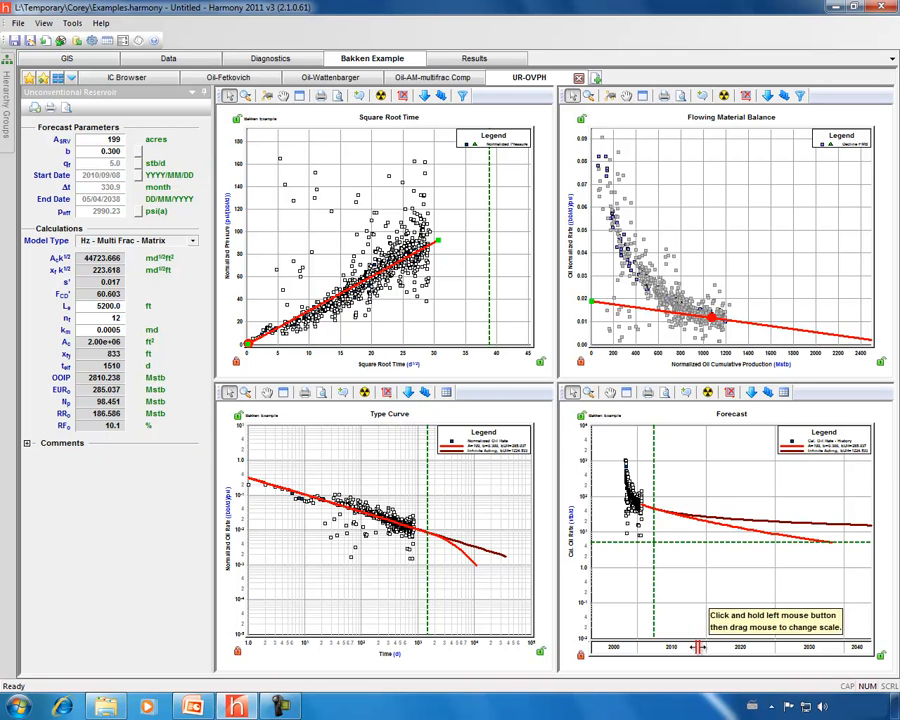
drag(697, 652, 645, 653)
mouse_move(628, 522)
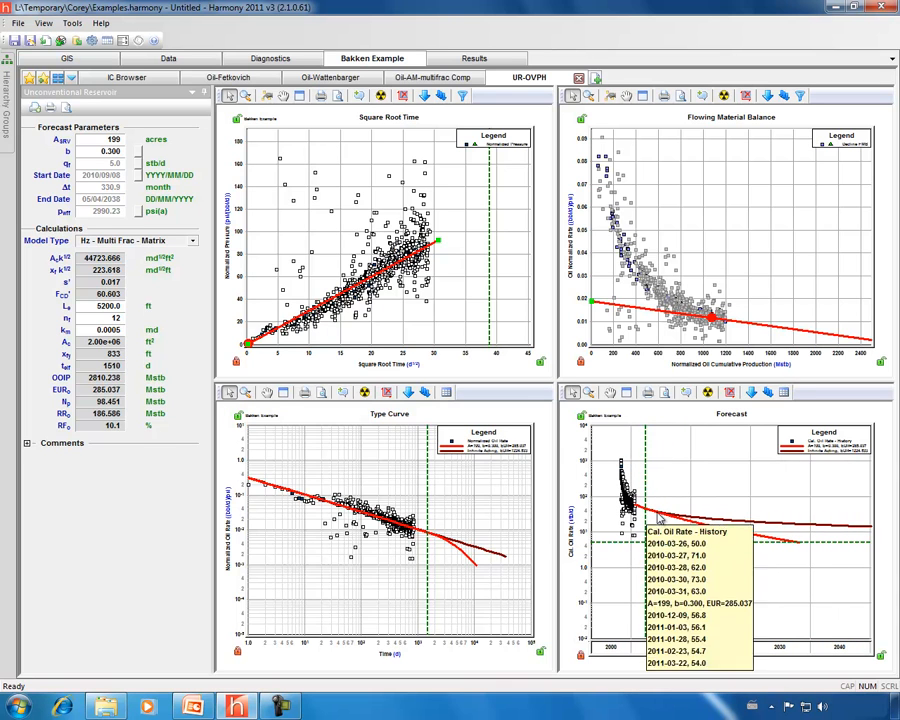
click(596, 79)
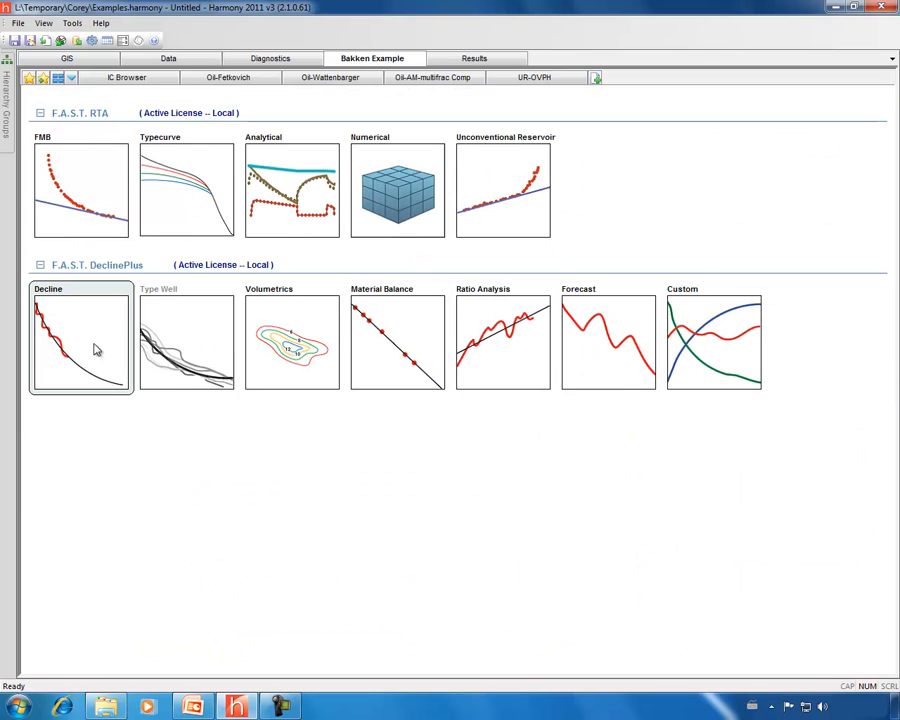
- Create an Oil Rate vs. Cumulative Oil decline plot overlaying the UR-OVPH unconventional reservoir forecast
click(87, 337)
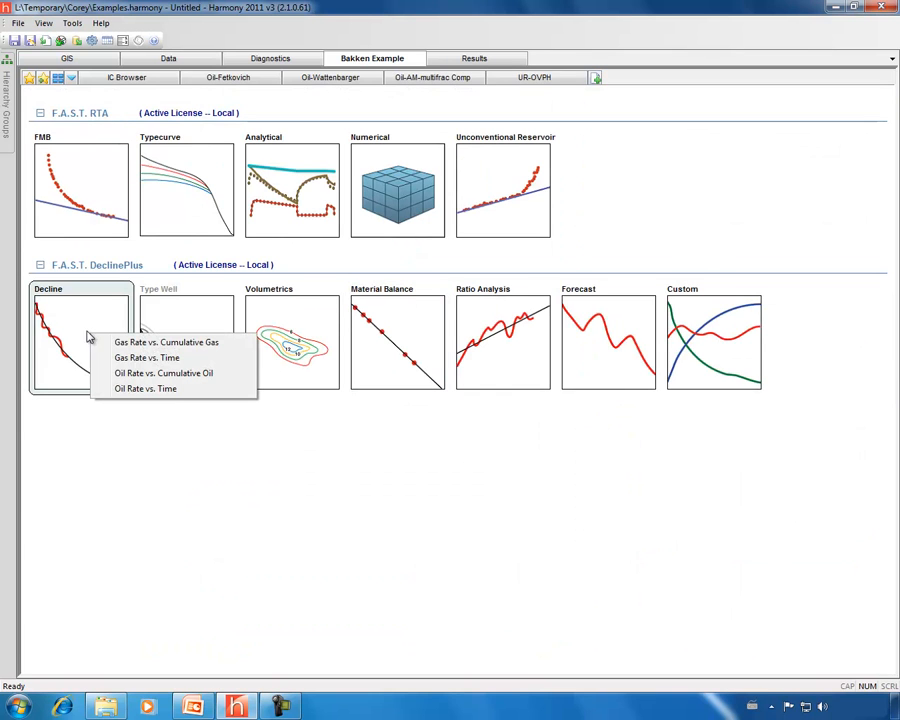
click(131, 374)
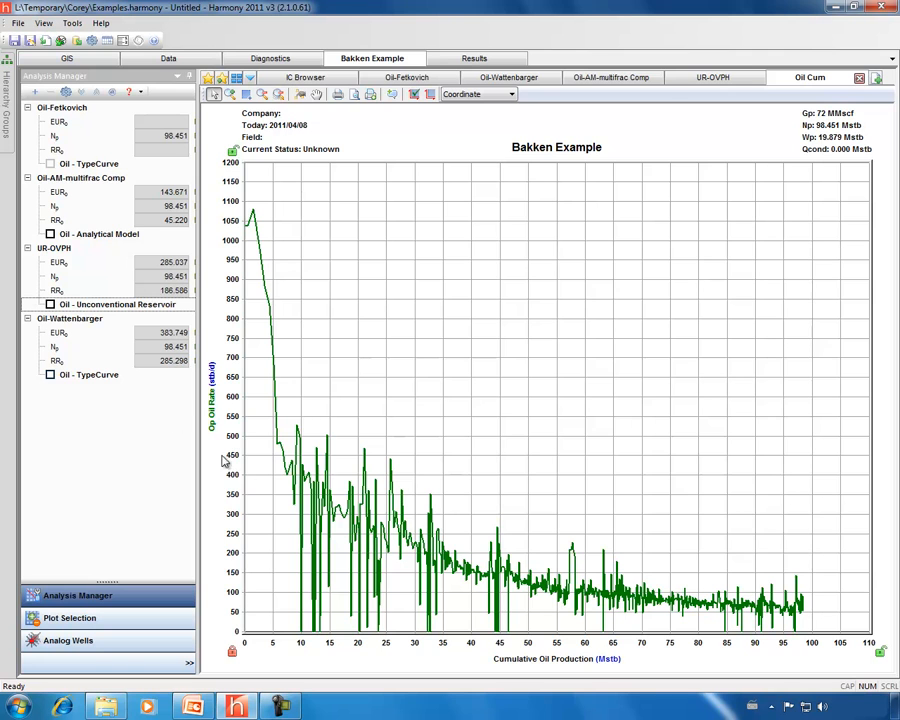
click(50, 304)
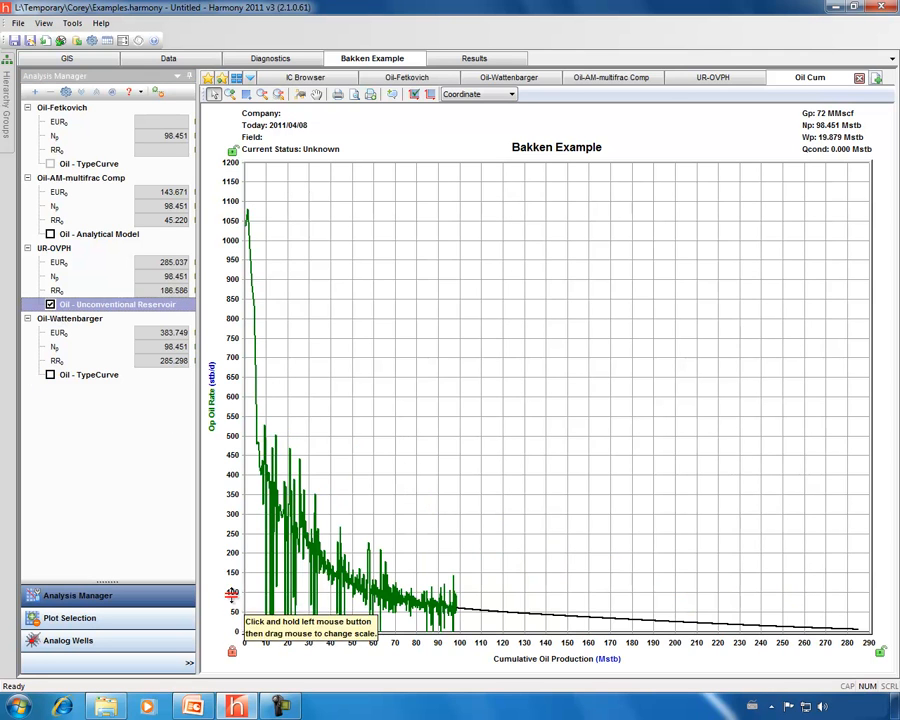
- Rescale the Oil Cum plot axes: cumulative oil to 320 Mstb, oil rate to 340
drag(231, 597, 231, 519)
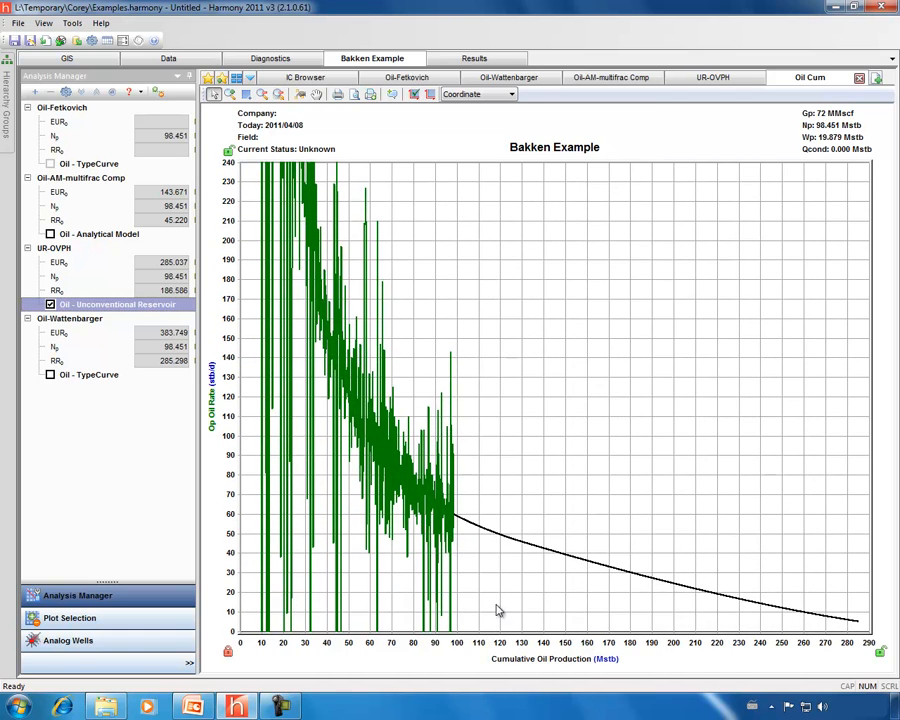
drag(566, 646, 356, 657)
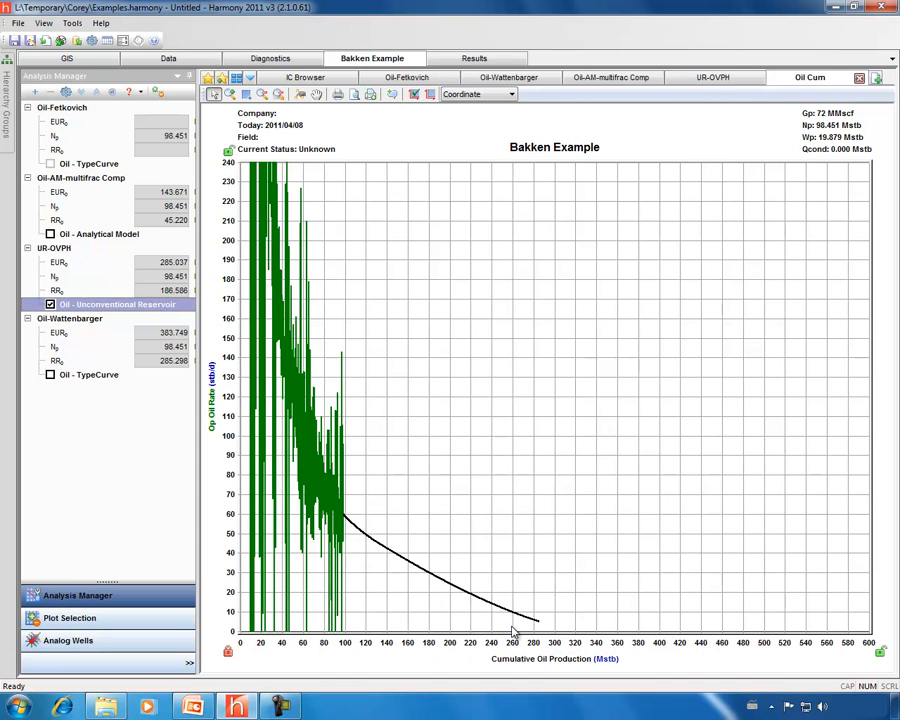
drag(432, 641, 470, 642)
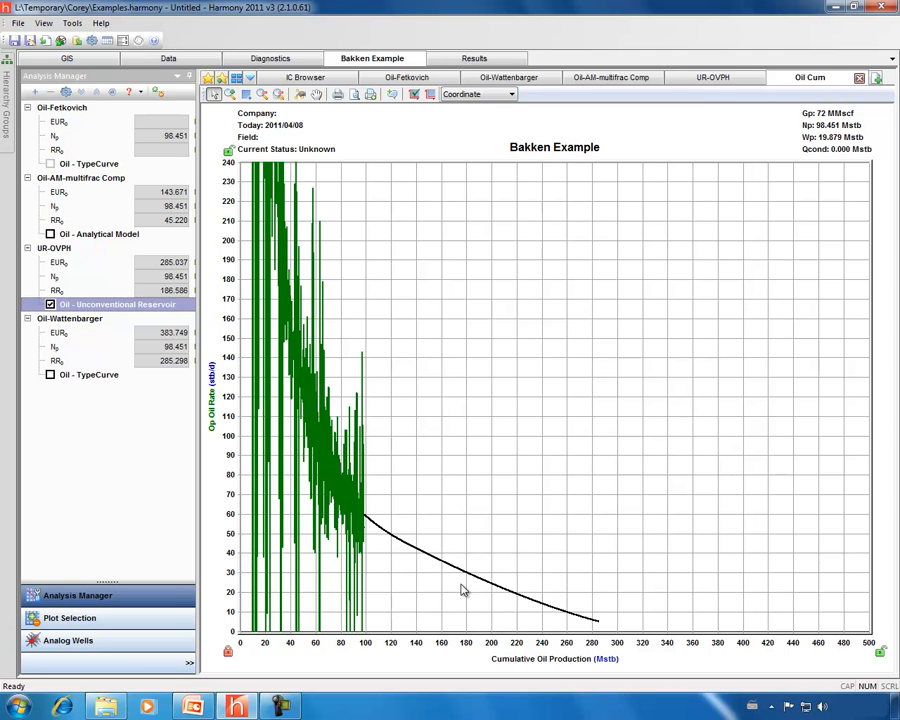
drag(287, 641, 352, 641)
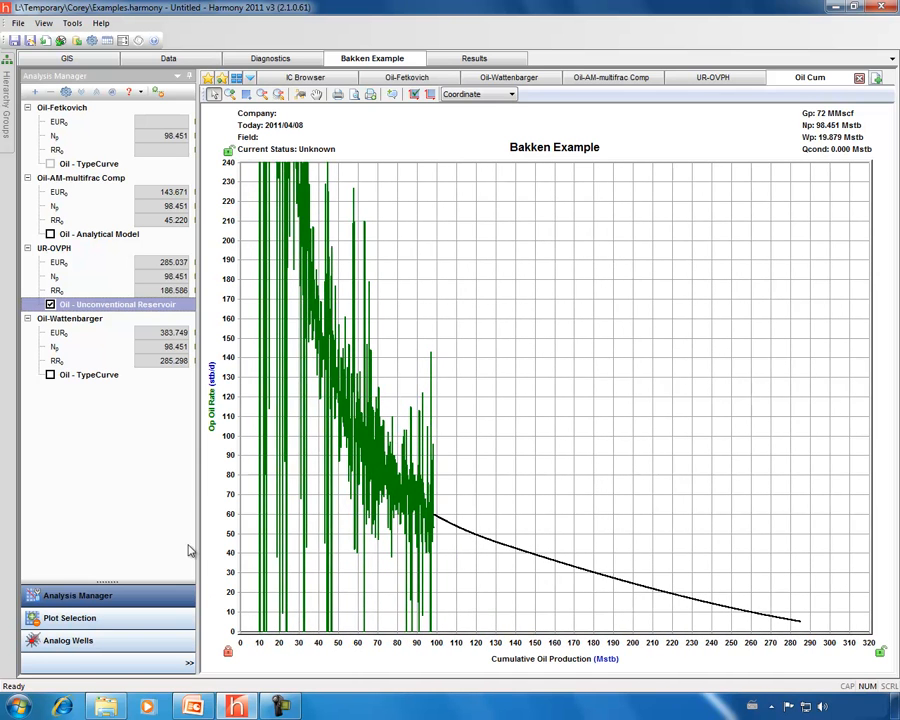
drag(217, 464, 226, 530)
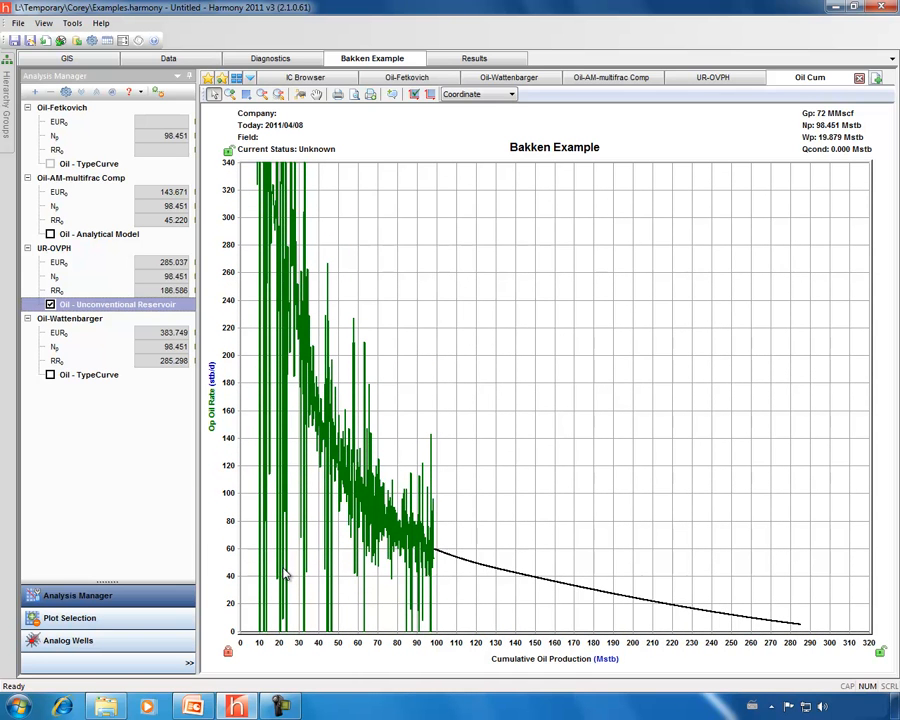